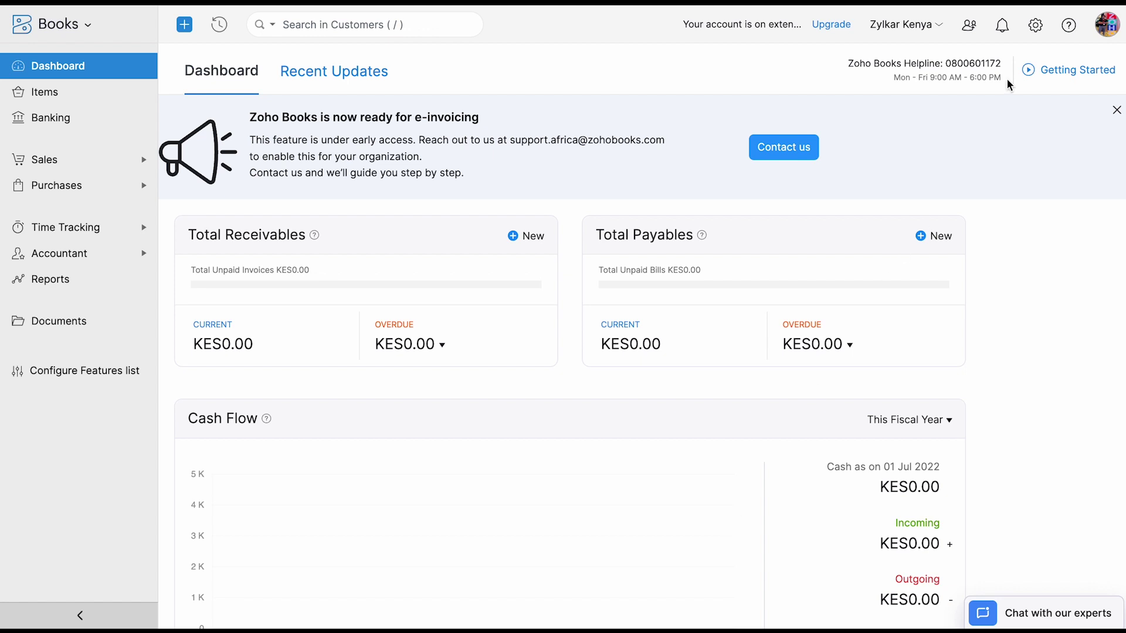
Step: Save the VAT settings for the VAT-registered business, with international trade enabled, registration date 01 Oct 2022 and a Custom reporting period
left_click(1035, 26)
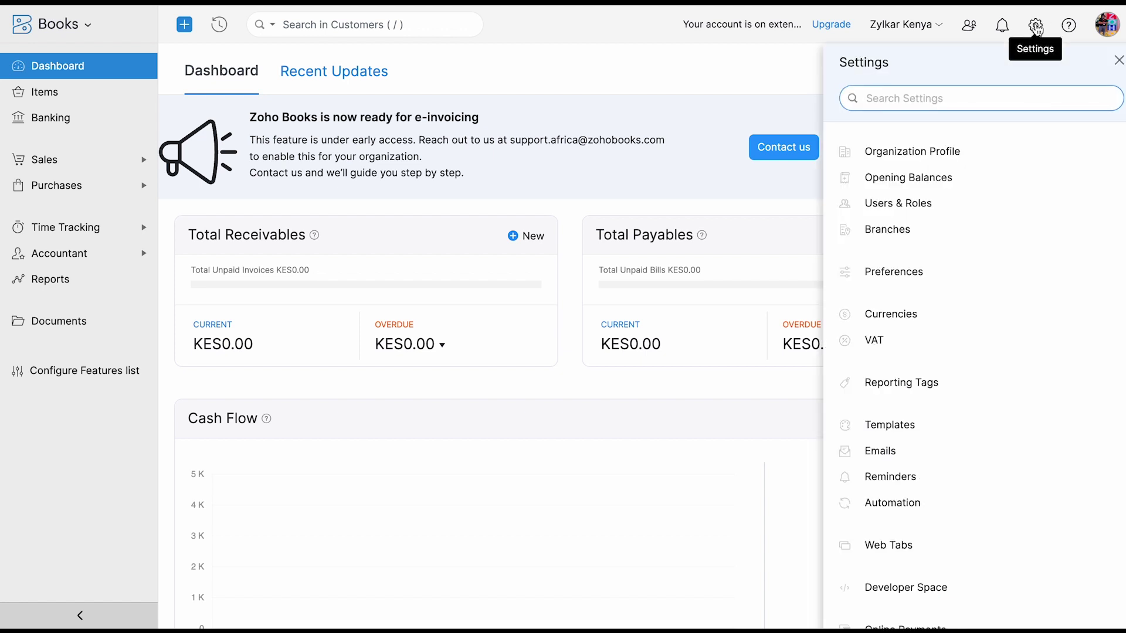
left_click(902, 344)
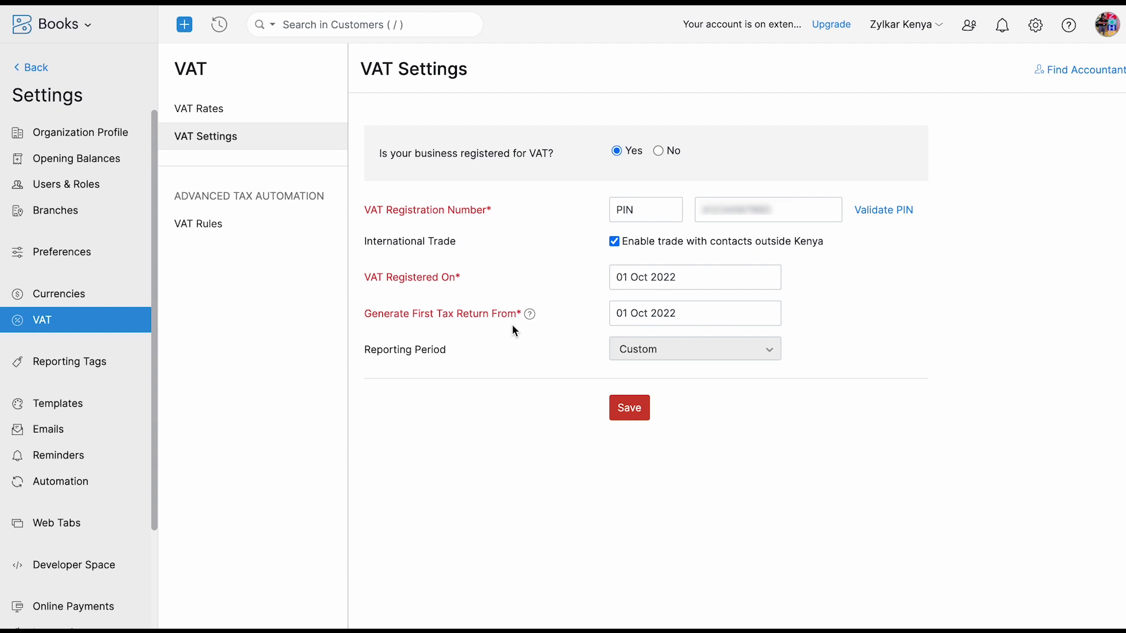
left_click(630, 414)
Step: Enable e-Invoicing in the organization's preferences
left_click(1037, 26)
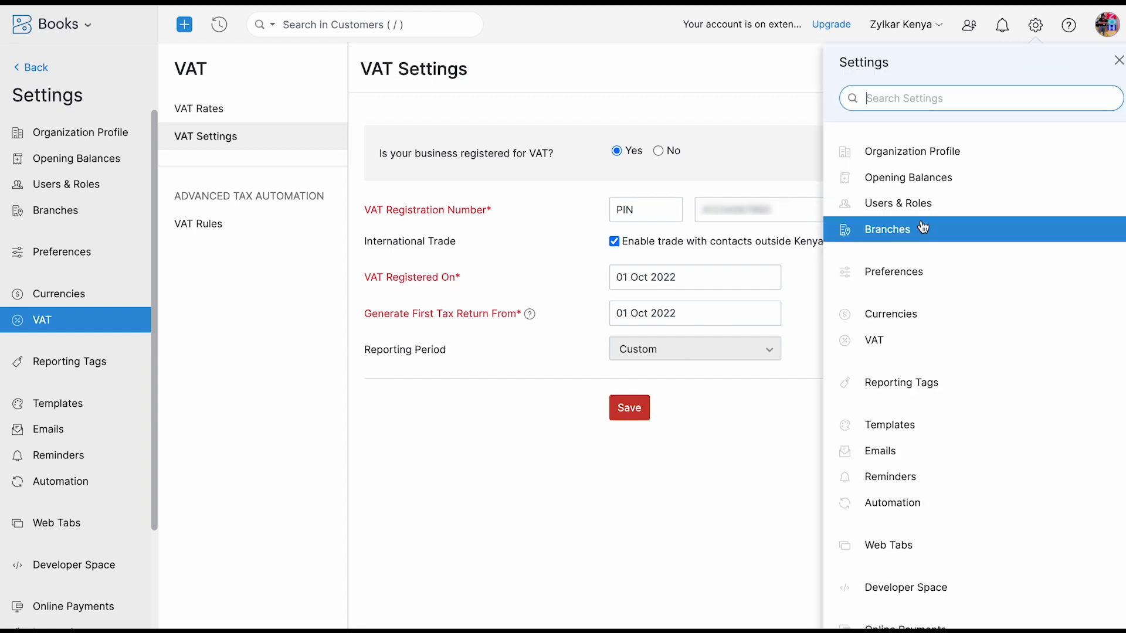
left_click(898, 272)
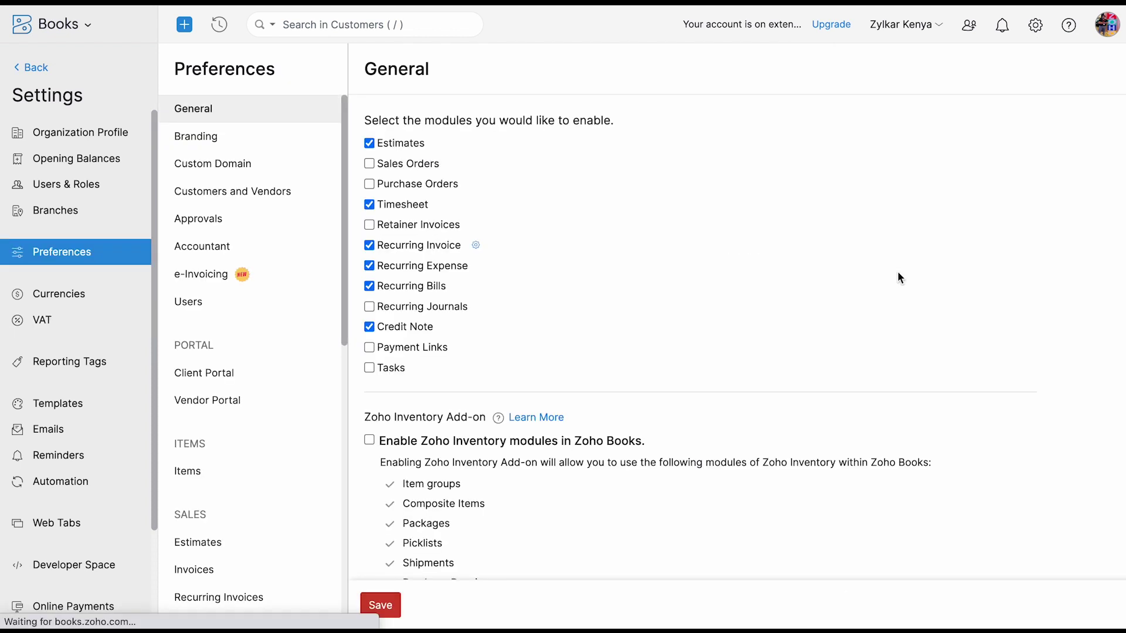
left_click(203, 279)
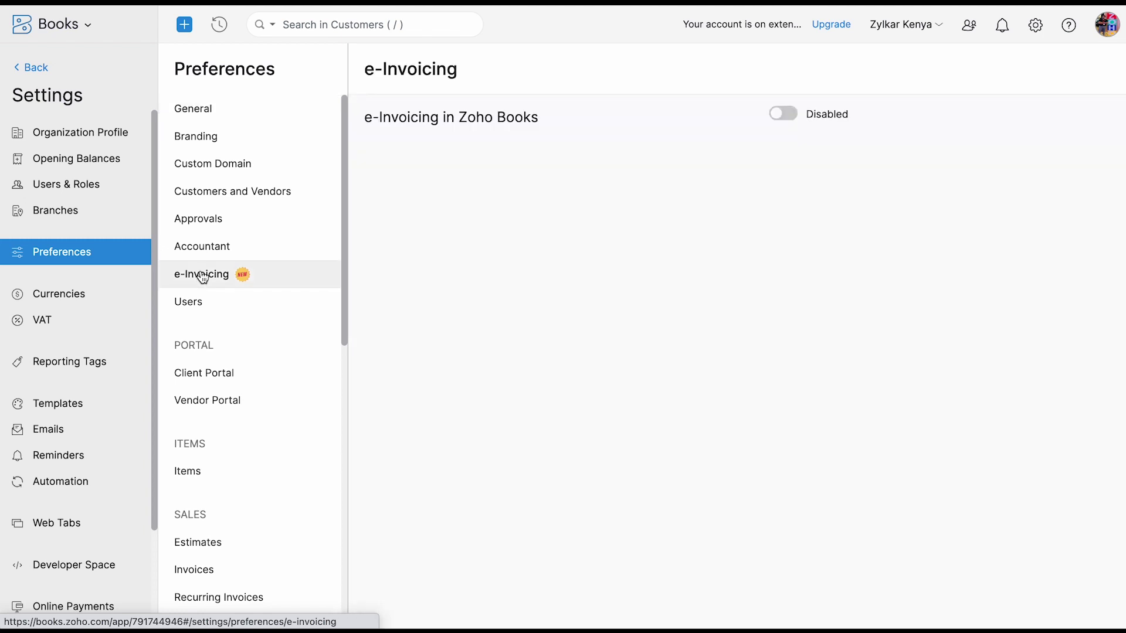
left_click(782, 115)
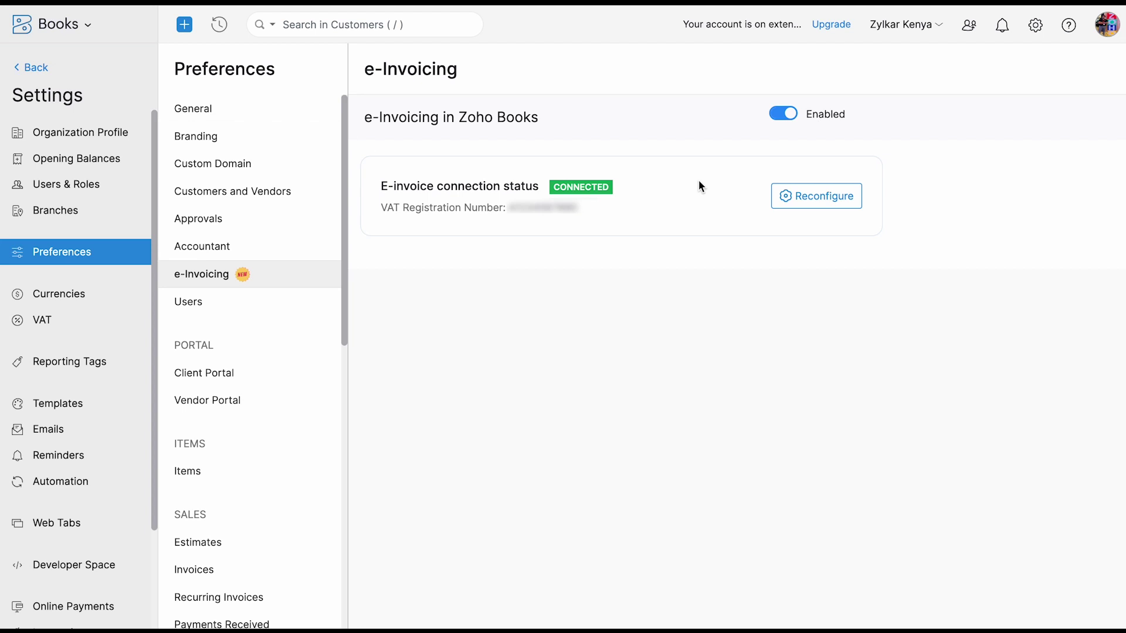
Step: Open the TIMS e-invoicing credentials for reconfiguration, tick the middleware data-sharing agreement, and close the form without saving
left_click(815, 196)
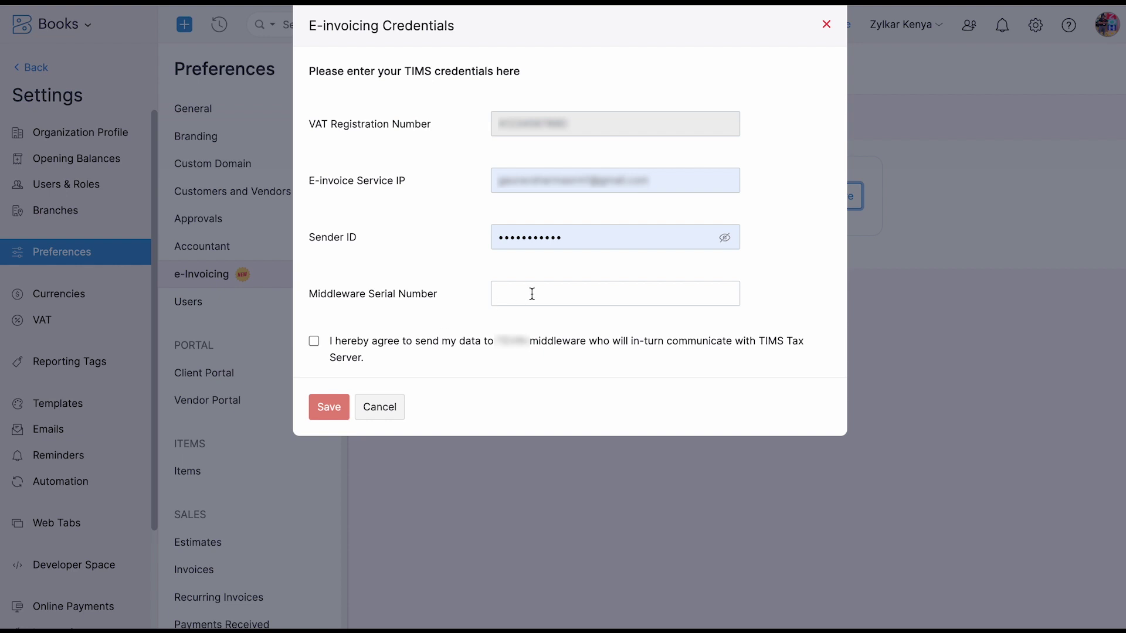
left_click(314, 341)
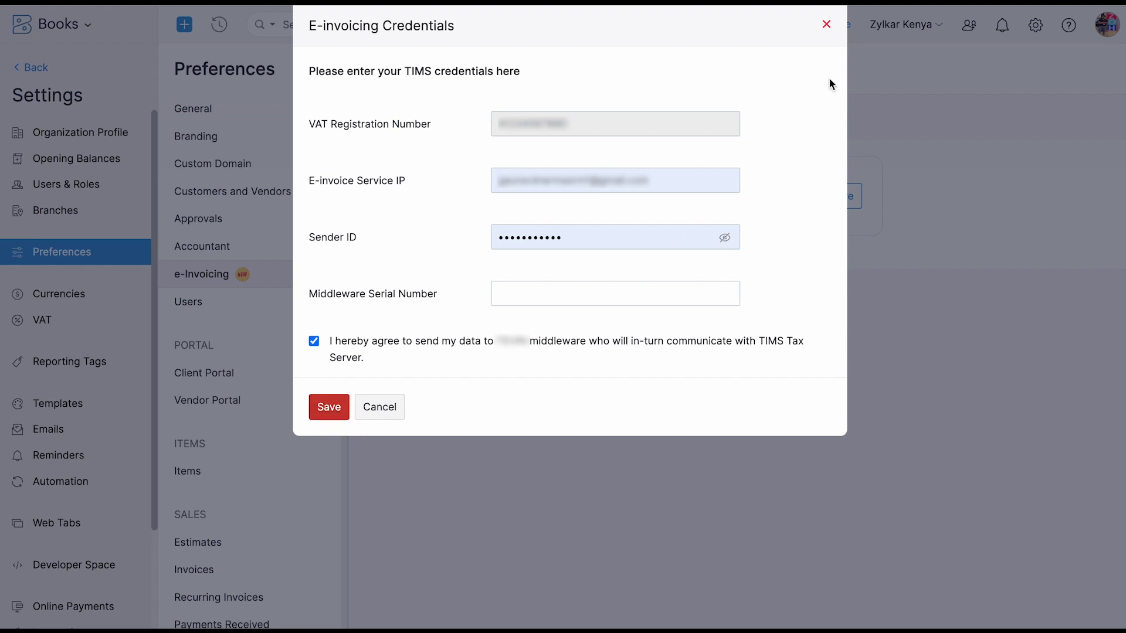
left_click(826, 25)
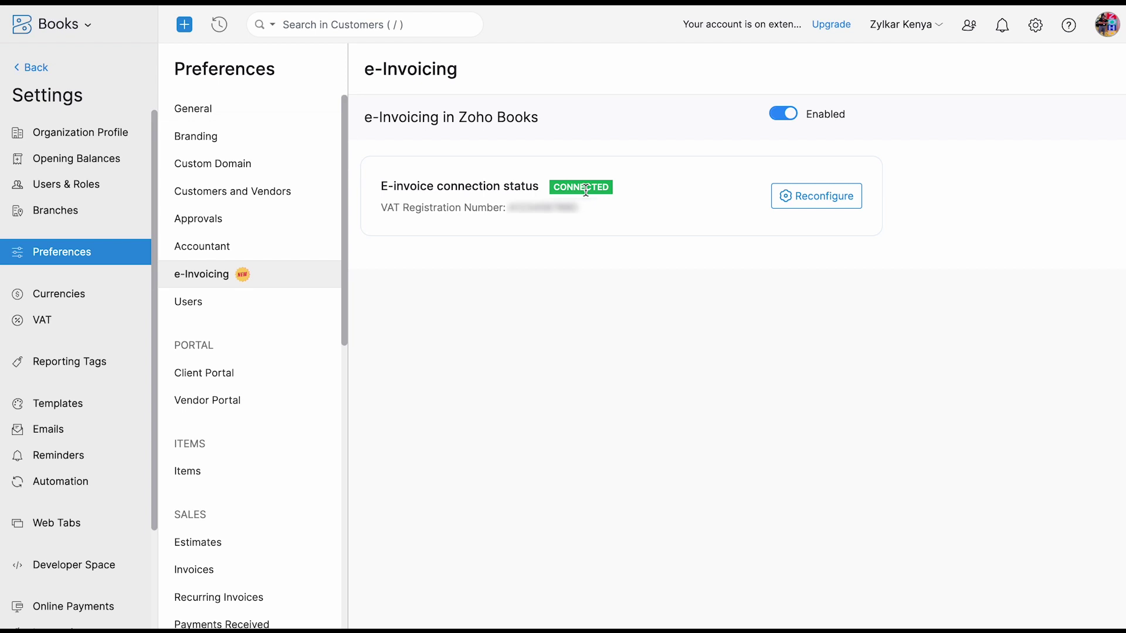
Step: Leave the settings and return to the dashboard
left_click(41, 68)
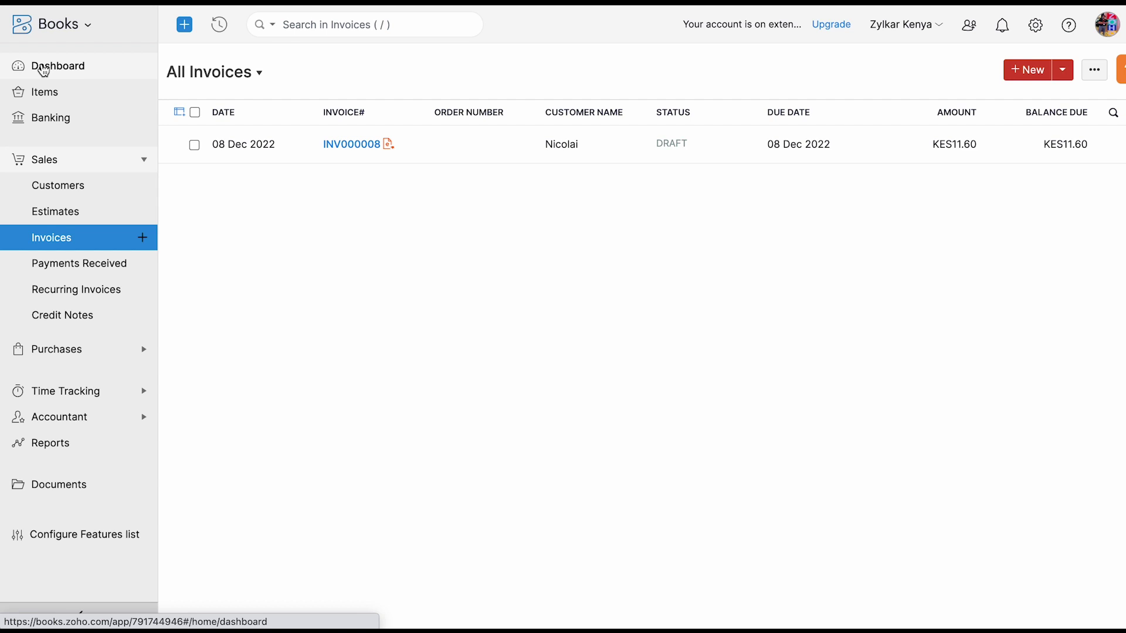
left_click(44, 67)
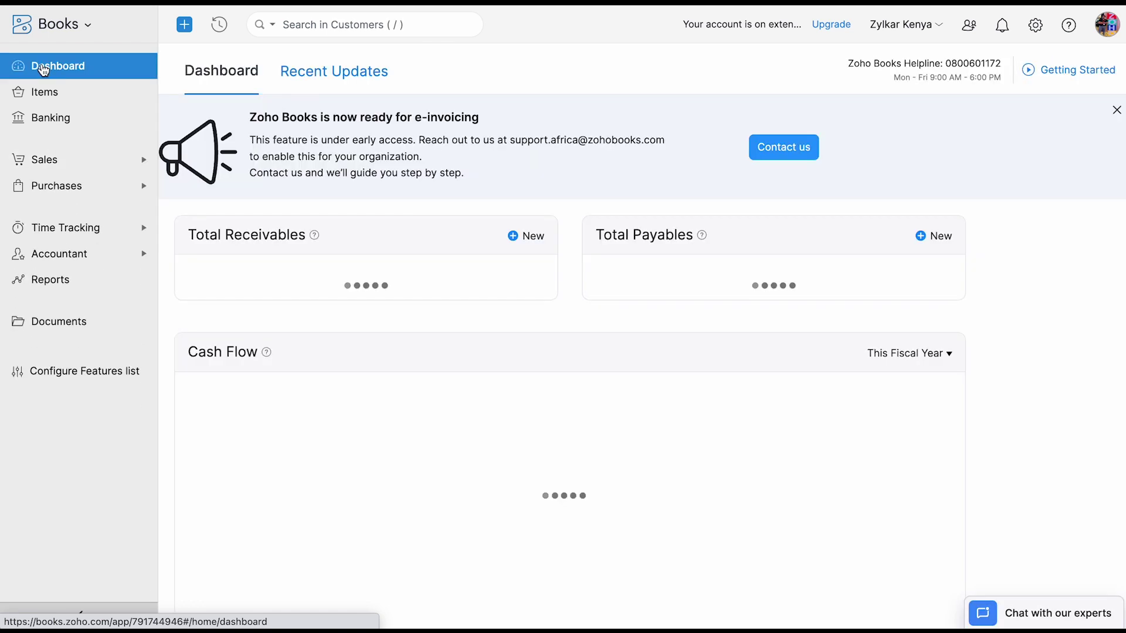
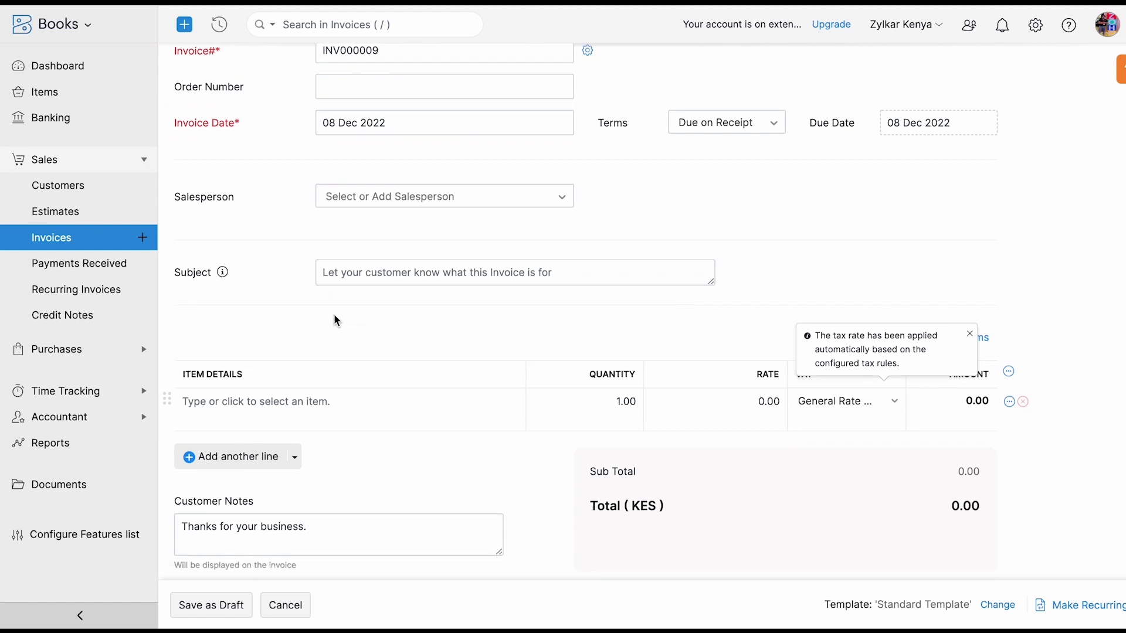
Step: Add a "Service" line item with a rate of 100 to the new invoice
left_click(272, 265)
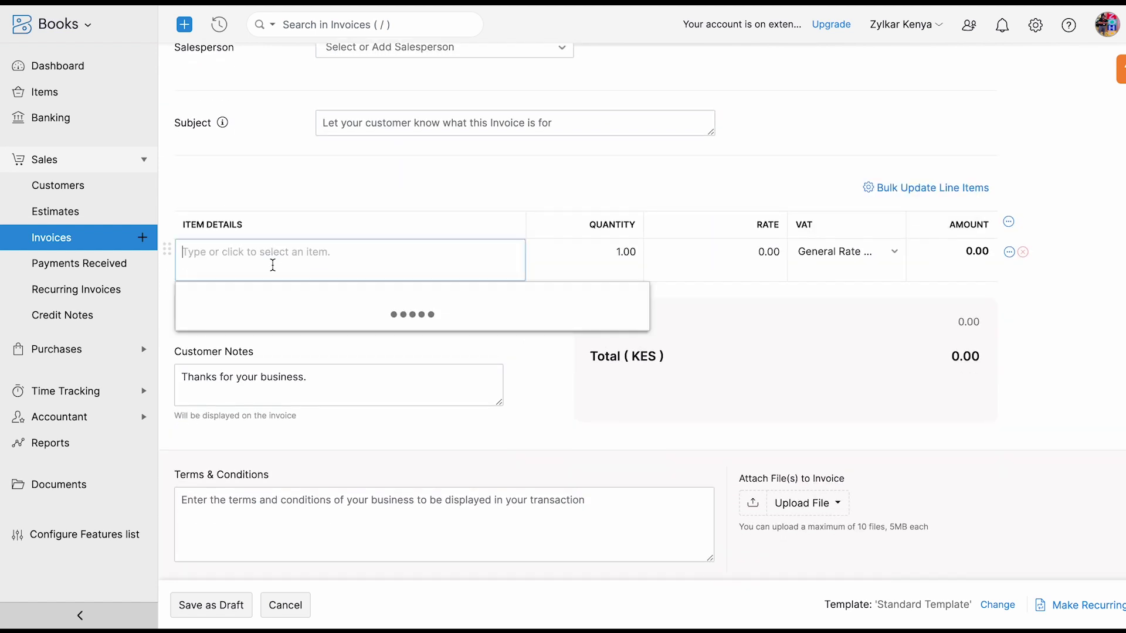
type("Service")
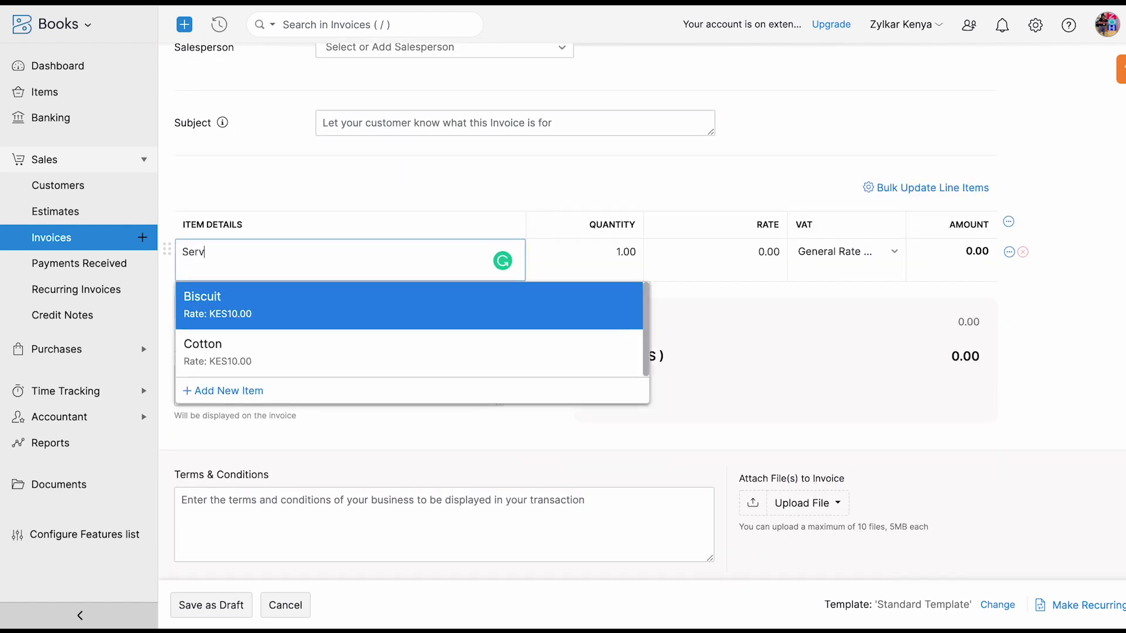
left_click(448, 182)
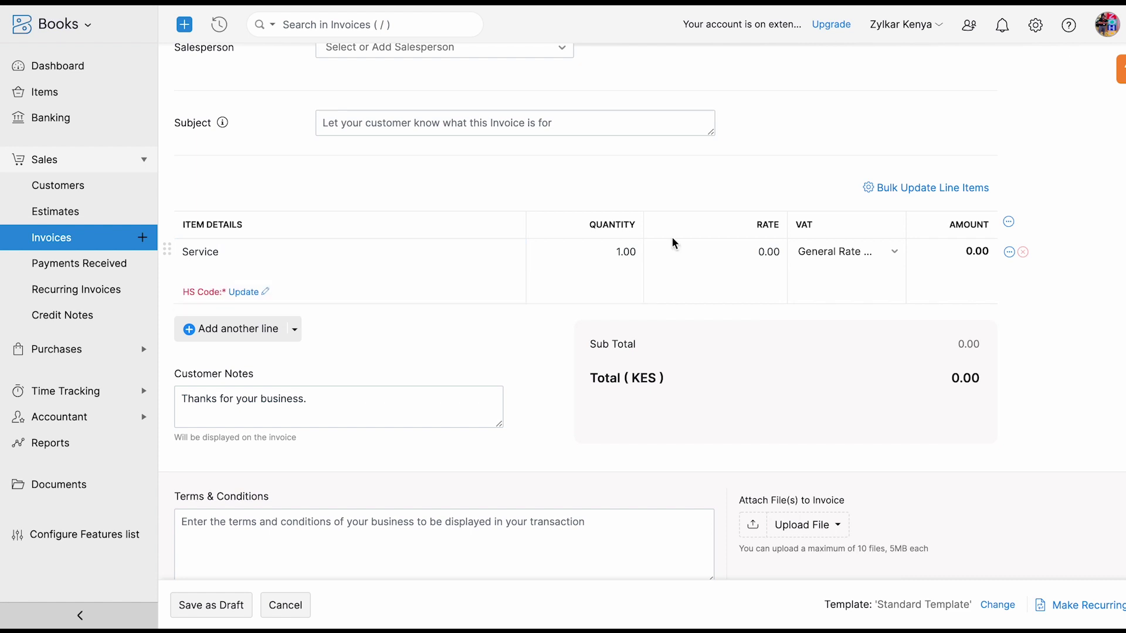
left_click(780, 251)
key("BackSpace")
key("BackSpace")
key("BackSpace")
key("BackSpace")
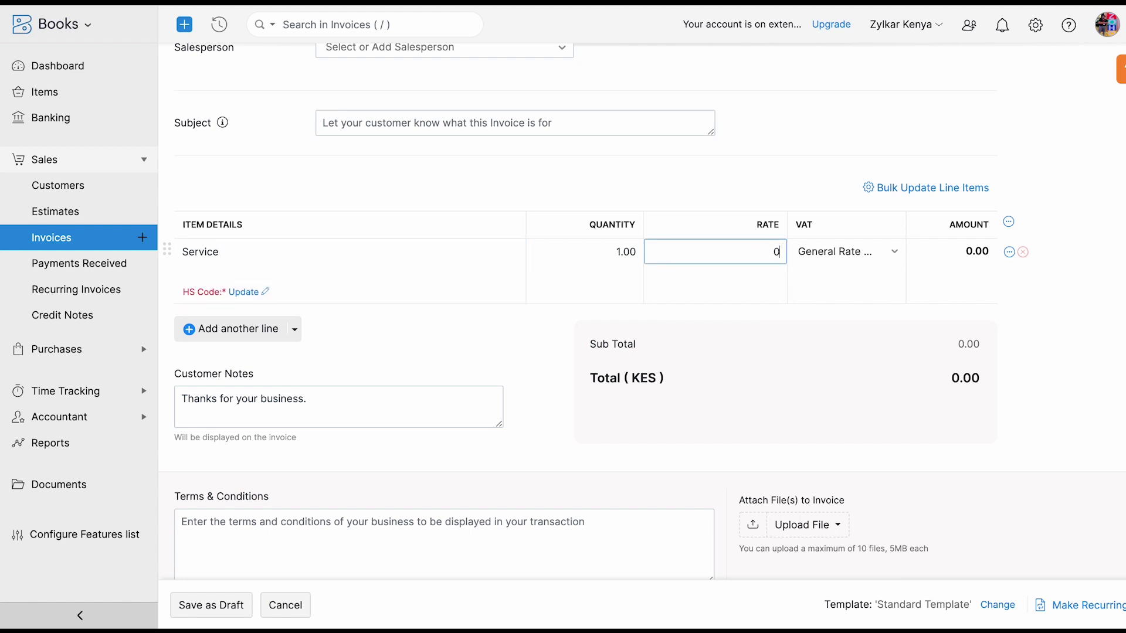
type("100")
left_click(759, 326)
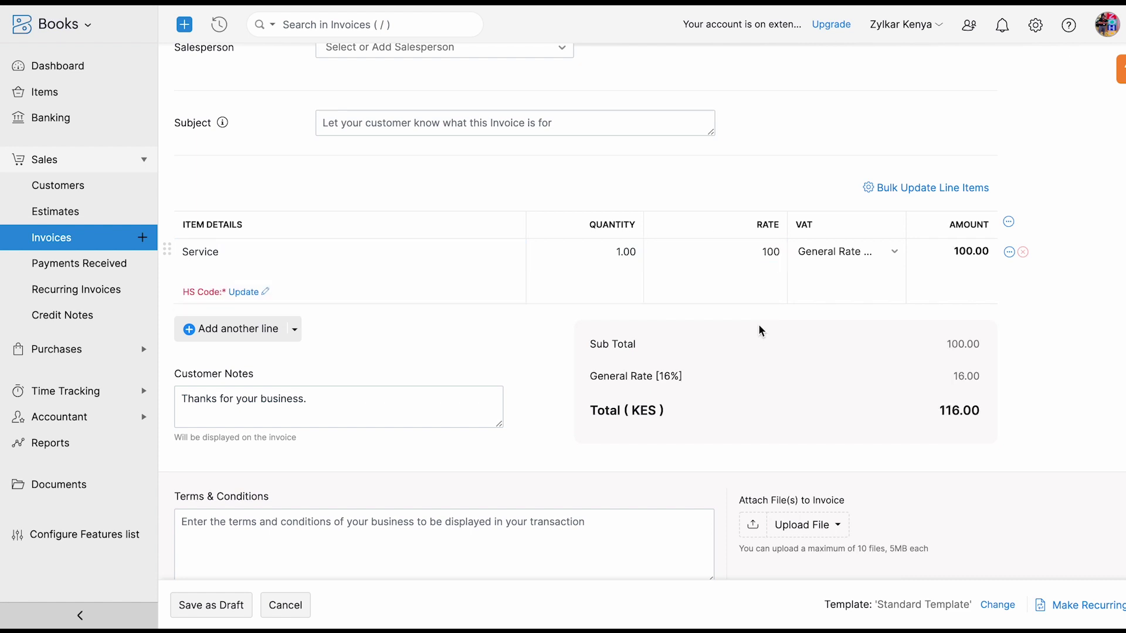
Step: Save the Service invoice as a draft
scroll(530, 401, "down", 1)
scroll(531, 403, "down", 4)
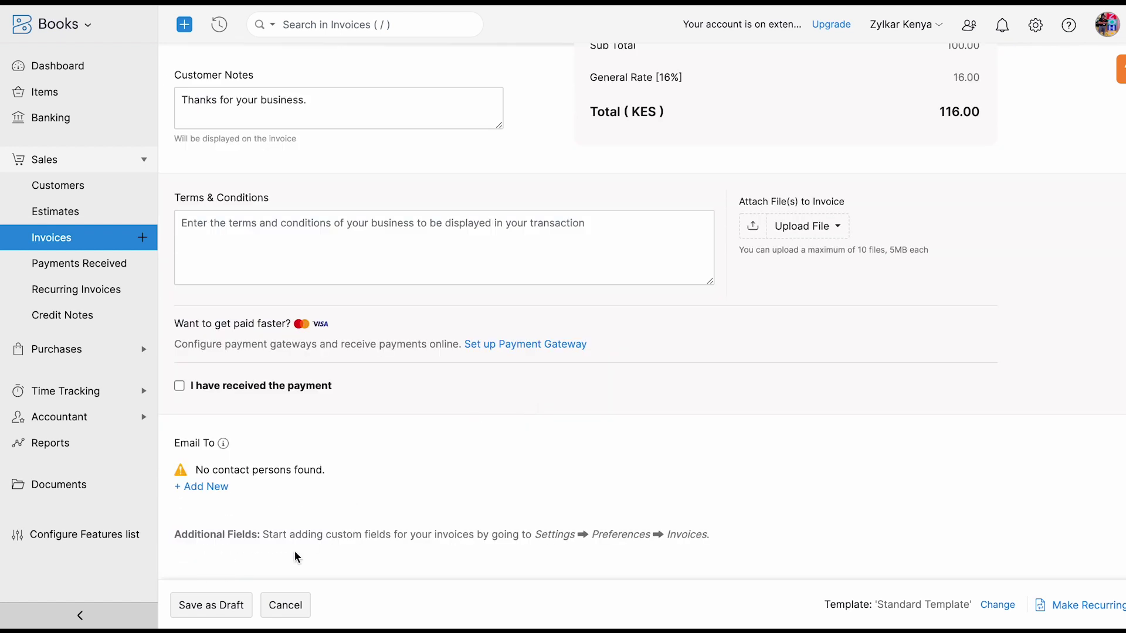
left_click(198, 609)
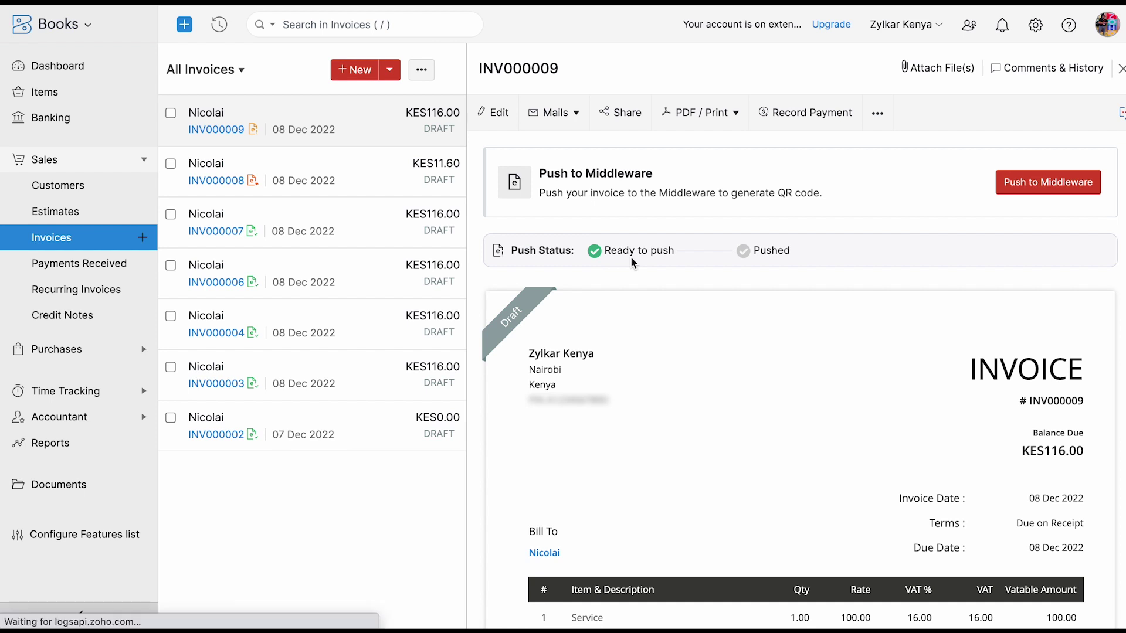
Step: Push the draft Service invoice to the middleware, confirm the push, and review the QR code on the document
left_click(1026, 191)
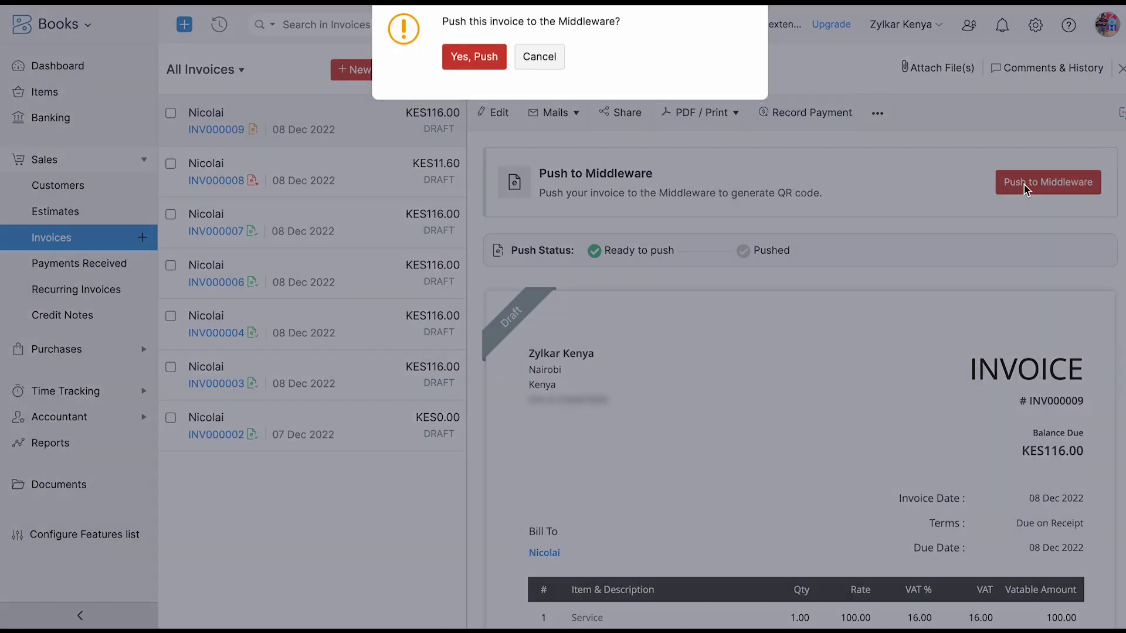
left_click(485, 73)
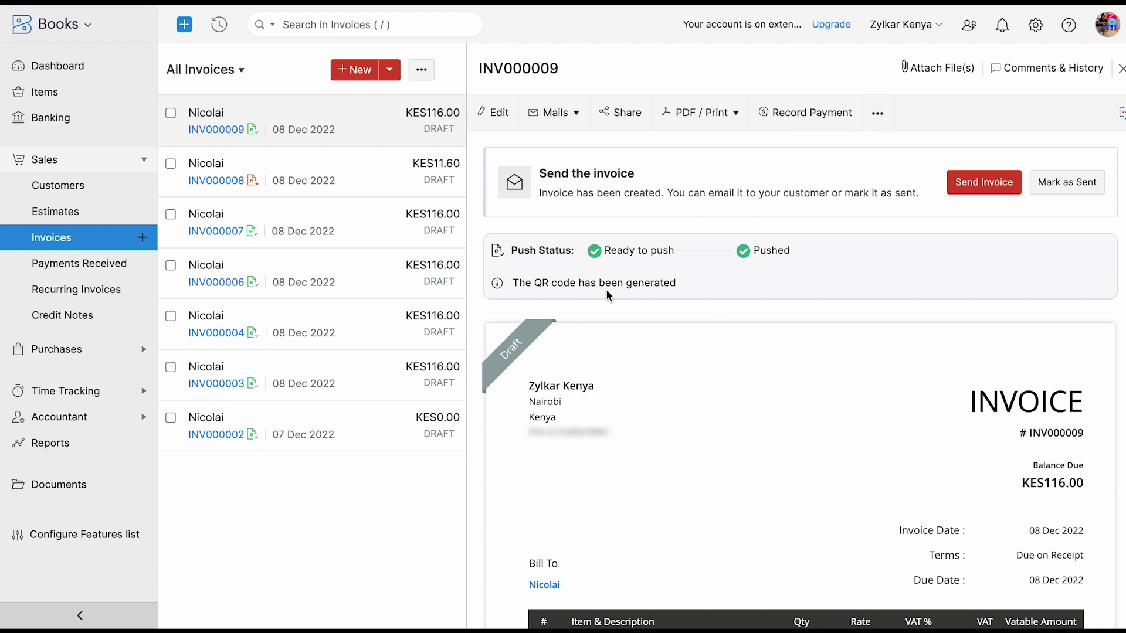
mouse_move(676, 368)
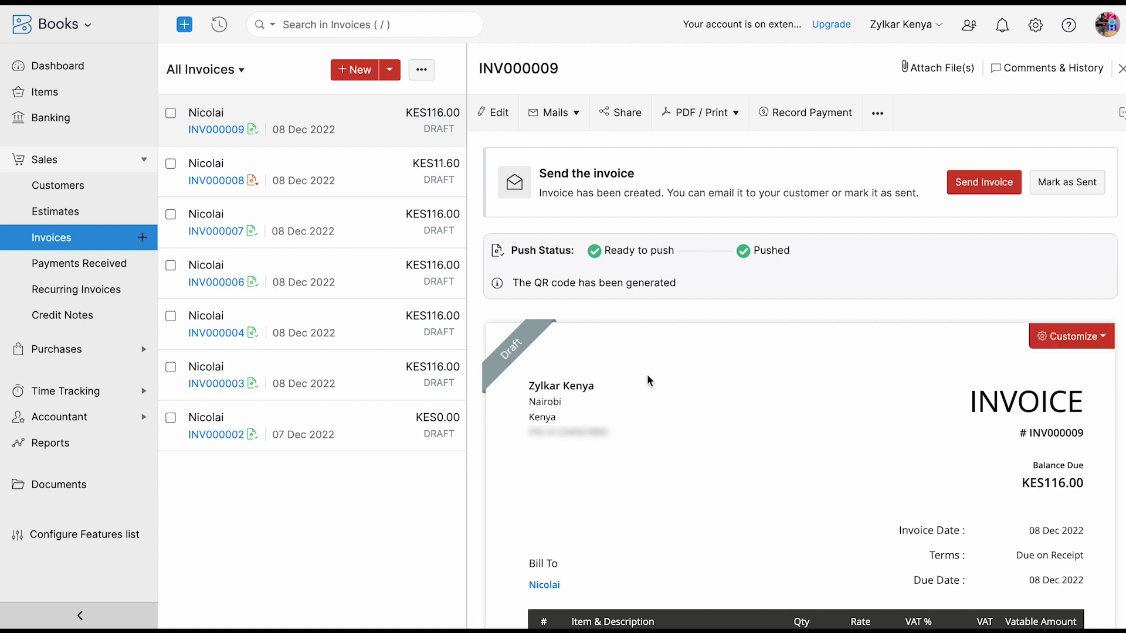
scroll(647, 374, "down", 10)
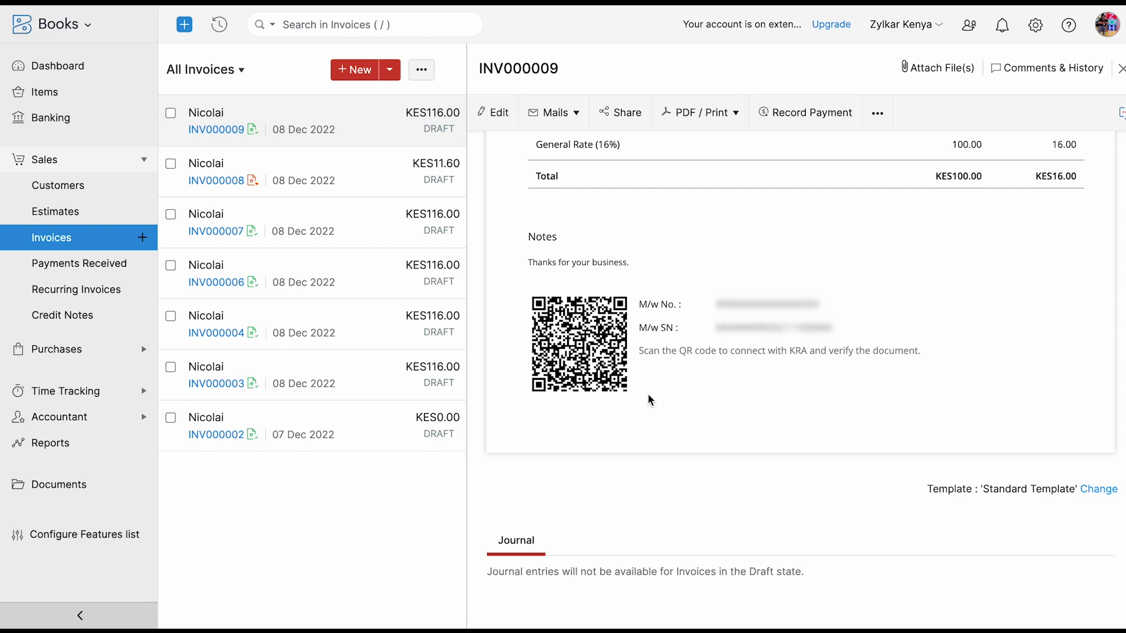
scroll(642, 283, "up", 6)
scroll(642, 283, "up", 6)
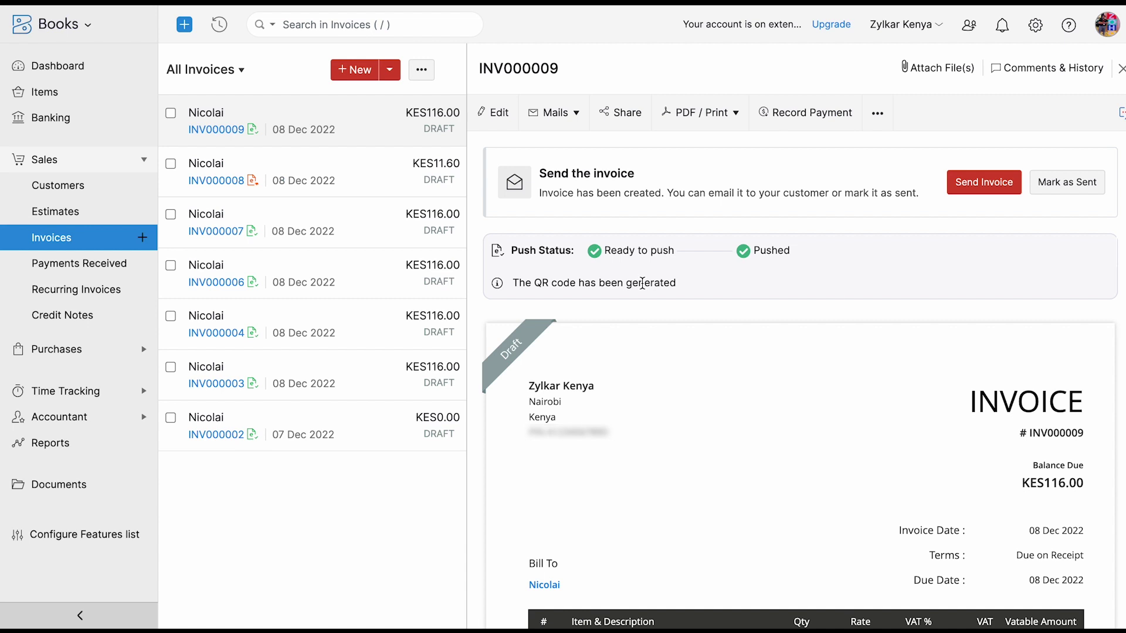
Step: Start another new invoice and select the existing customer for it
left_click(354, 69)
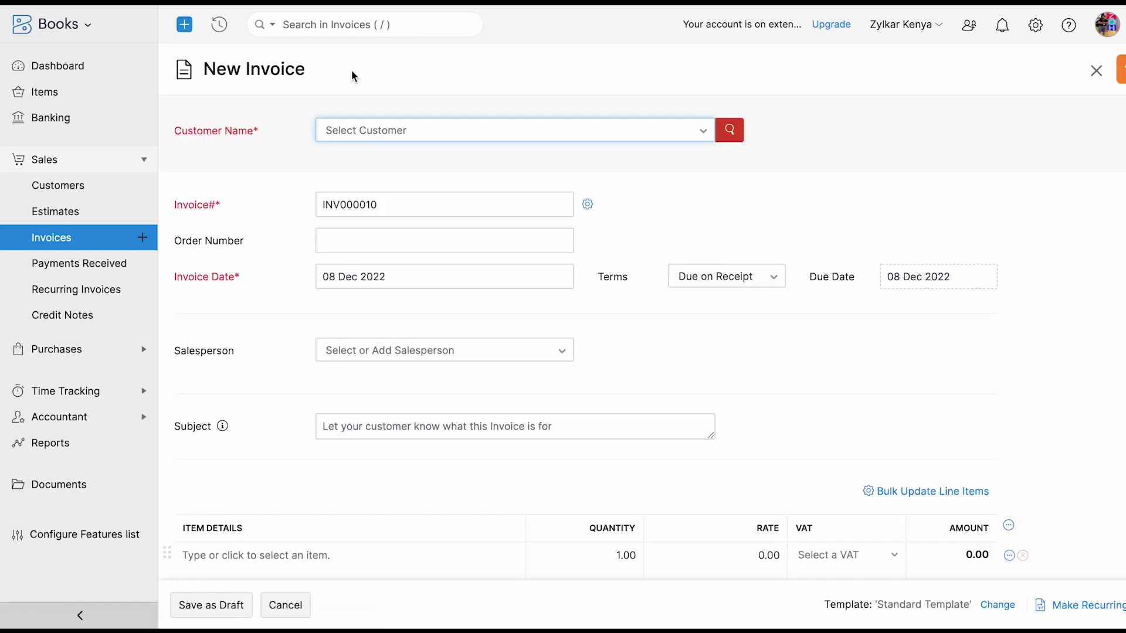
left_click(349, 134)
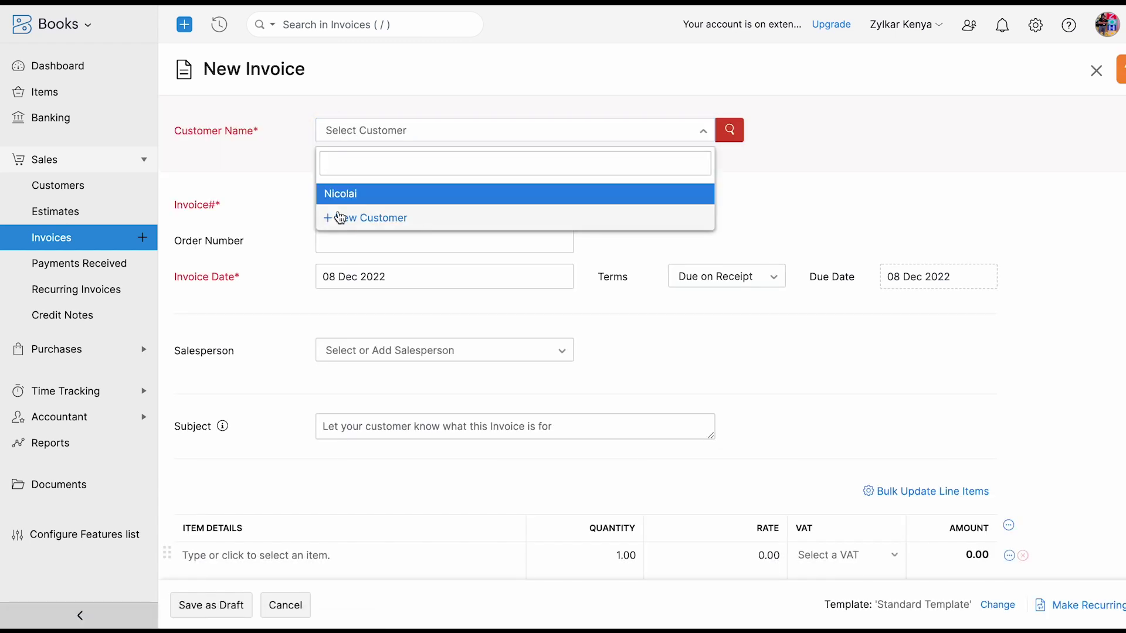
left_click(342, 199)
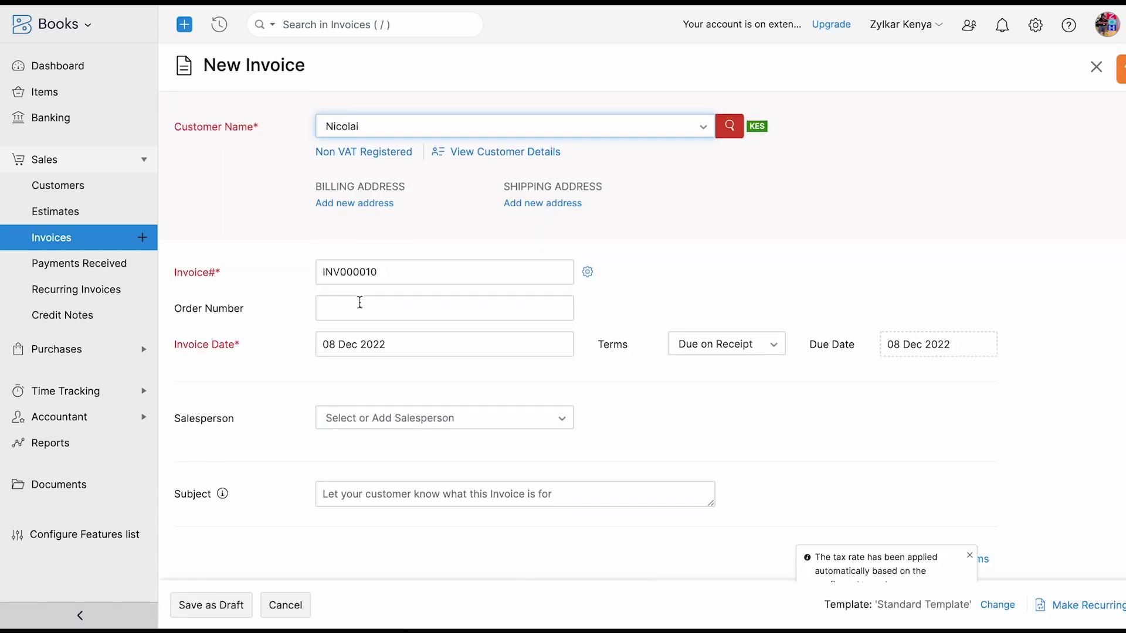
Step: Add the Cotton item as the invoice's first line and set its VAT to Zero Rate [0%]
scroll(360, 301, "down", 3)
scroll(360, 301, "down", 3)
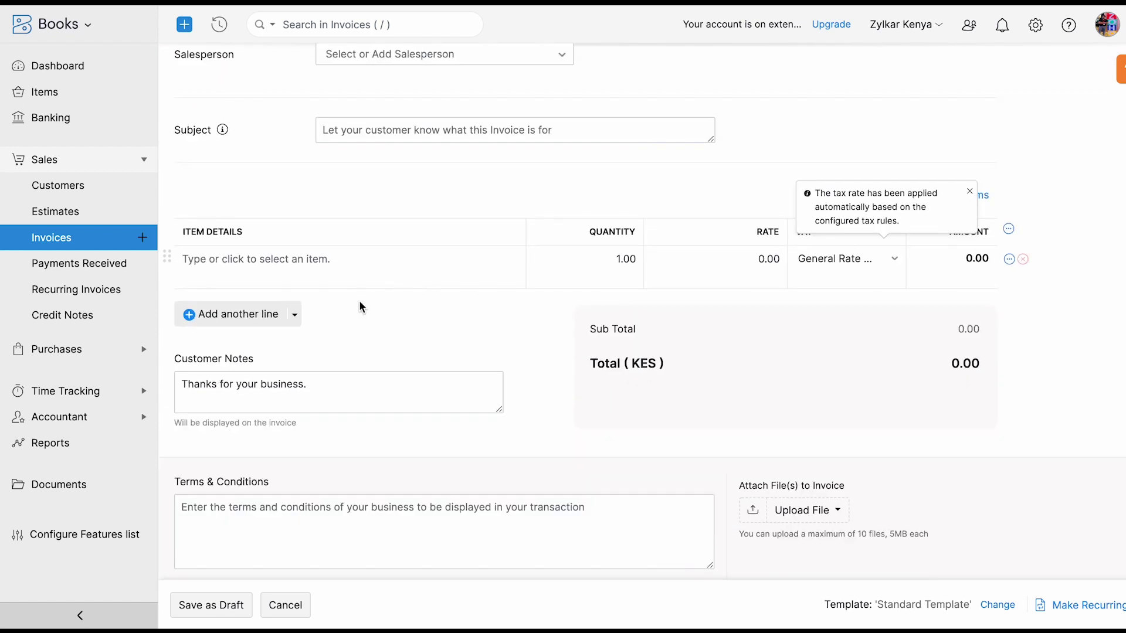
left_click(298, 259)
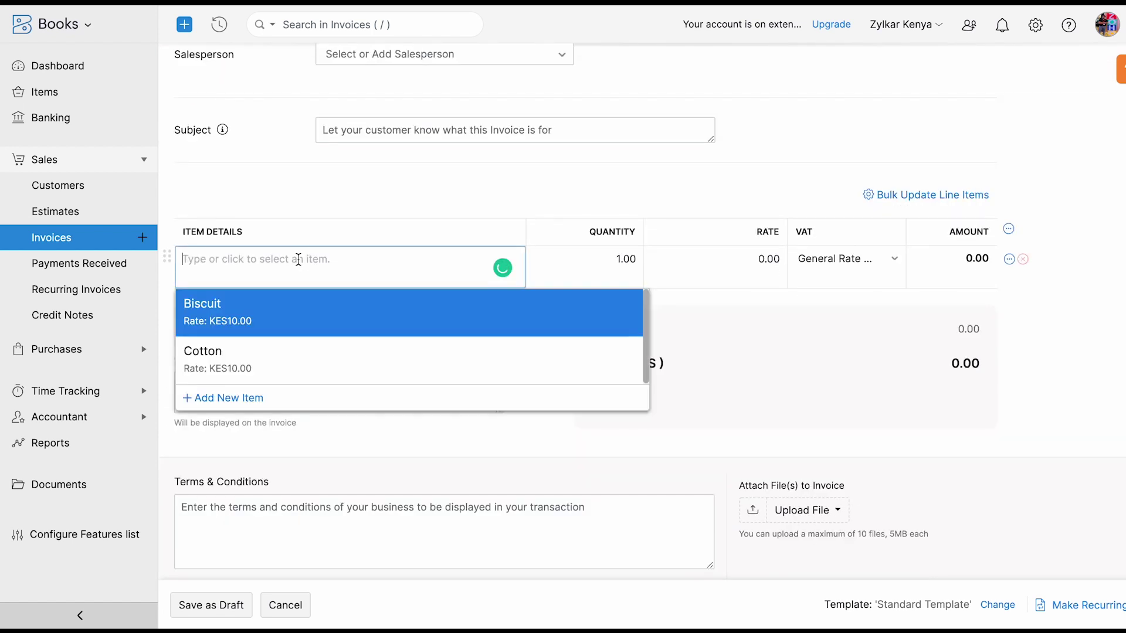
left_click(218, 375)
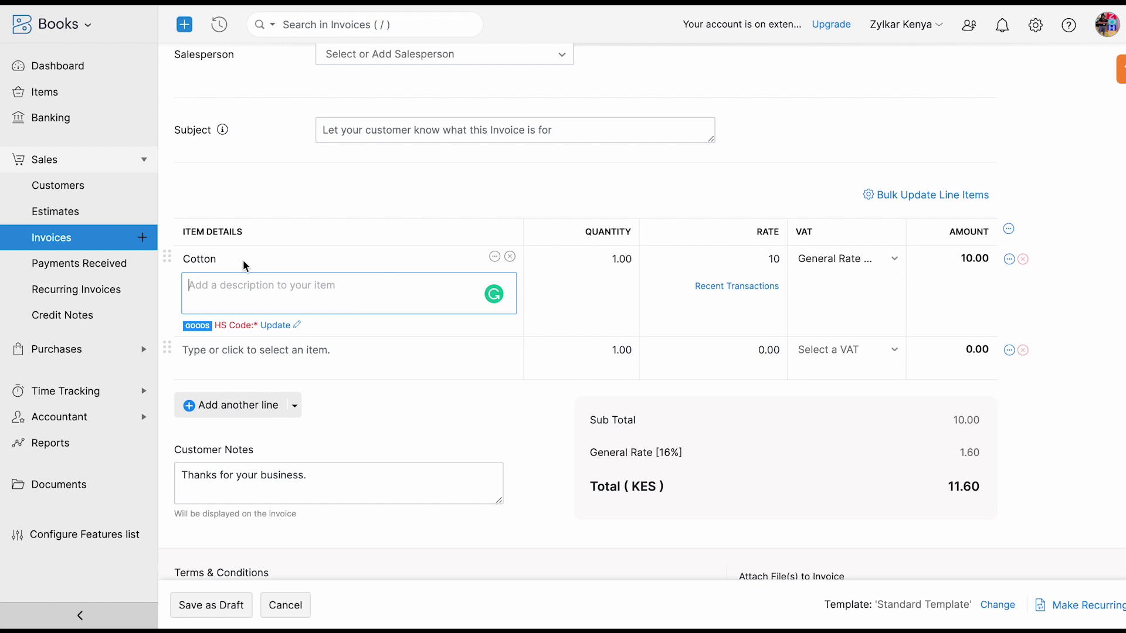
left_click(233, 277)
left_click(849, 264)
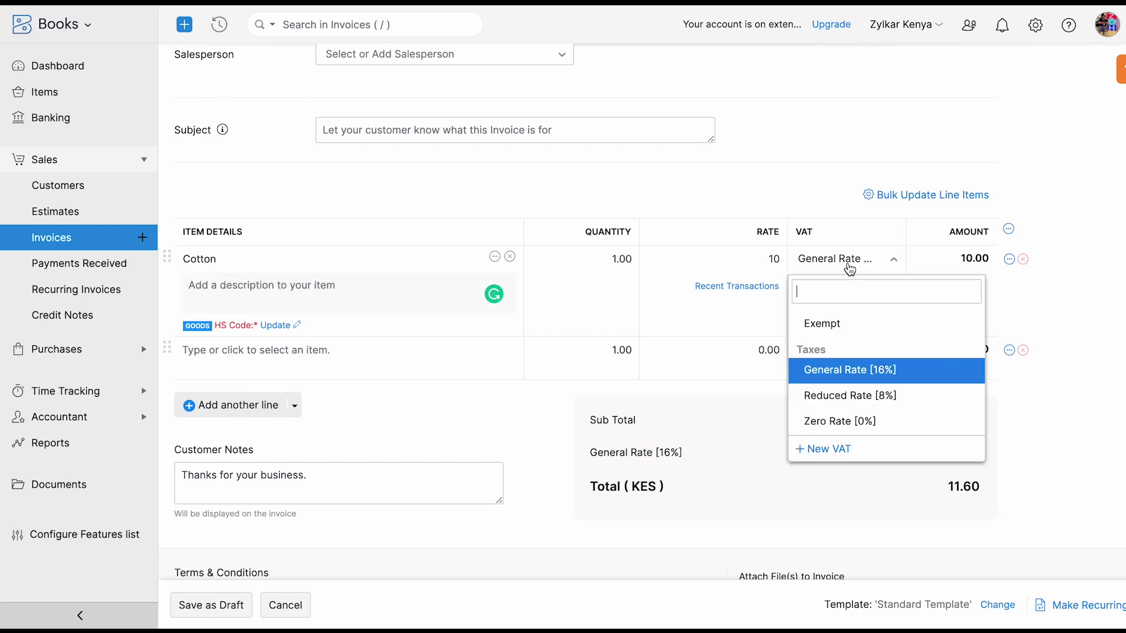
left_click(836, 421)
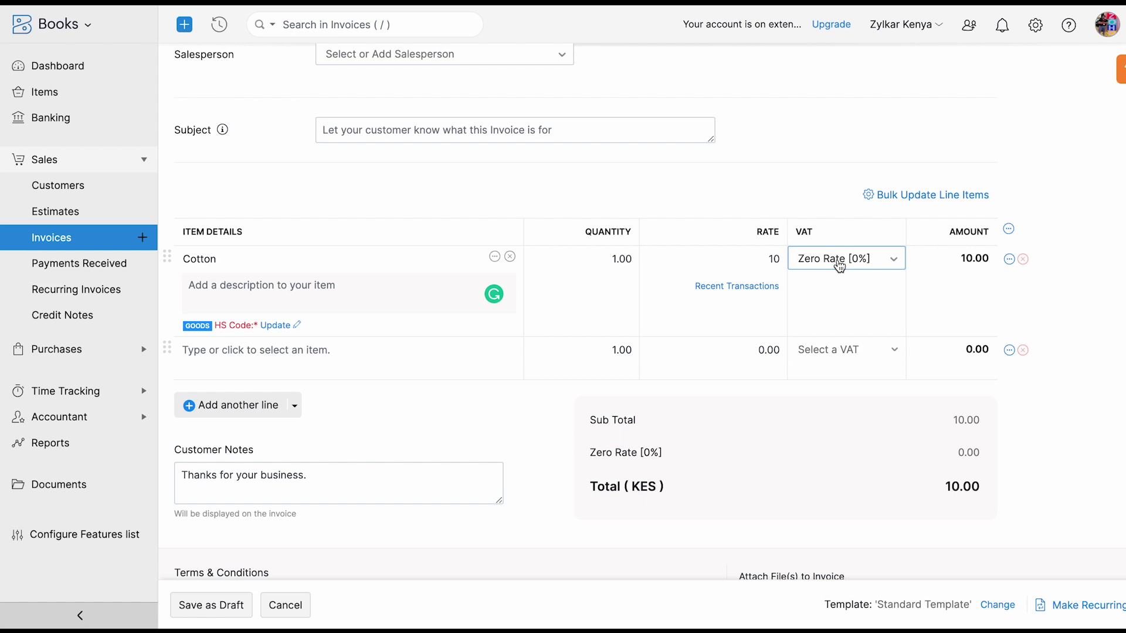
Step: Save the zero-rated Cotton invoice as a draft
scroll(568, 398, "down", 2)
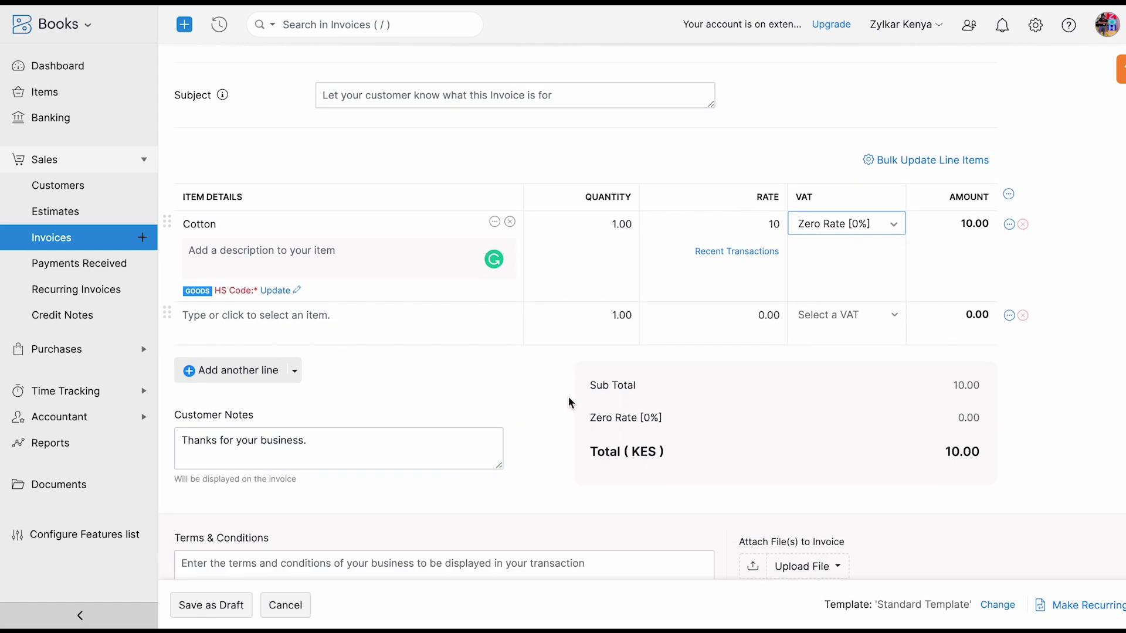
scroll(568, 398, "down", 4)
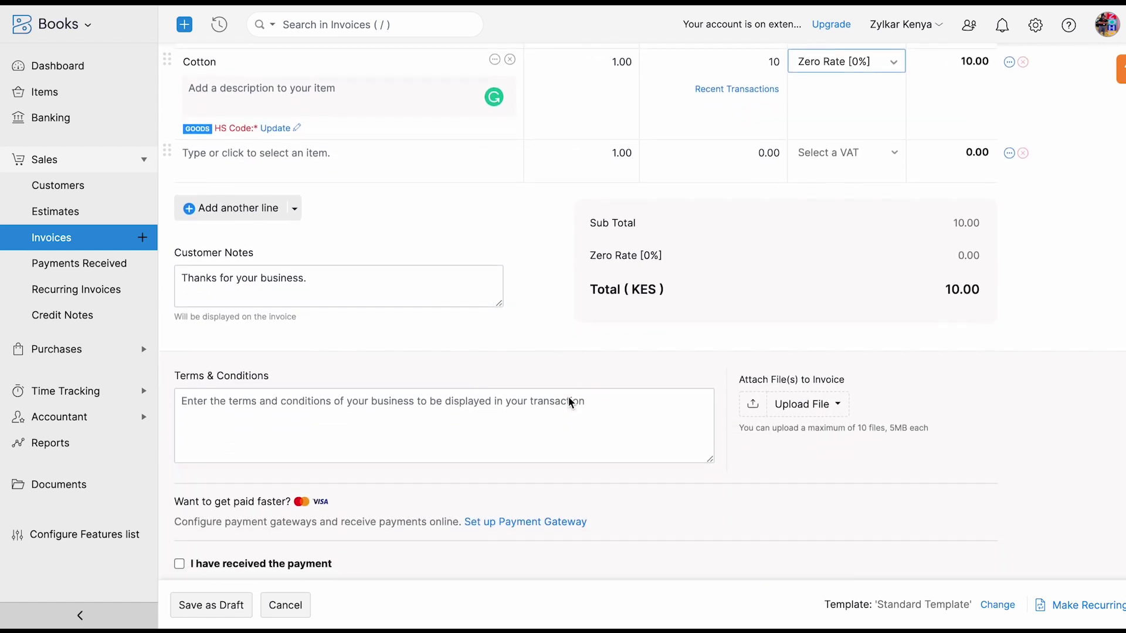
scroll(568, 397, "down", 4)
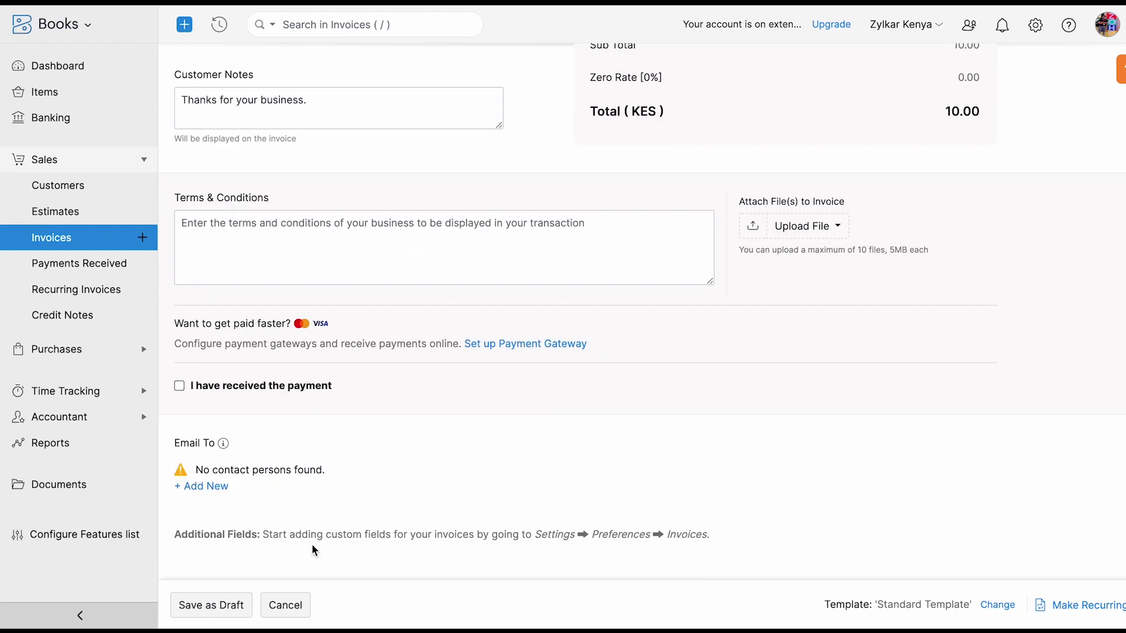
left_click(208, 609)
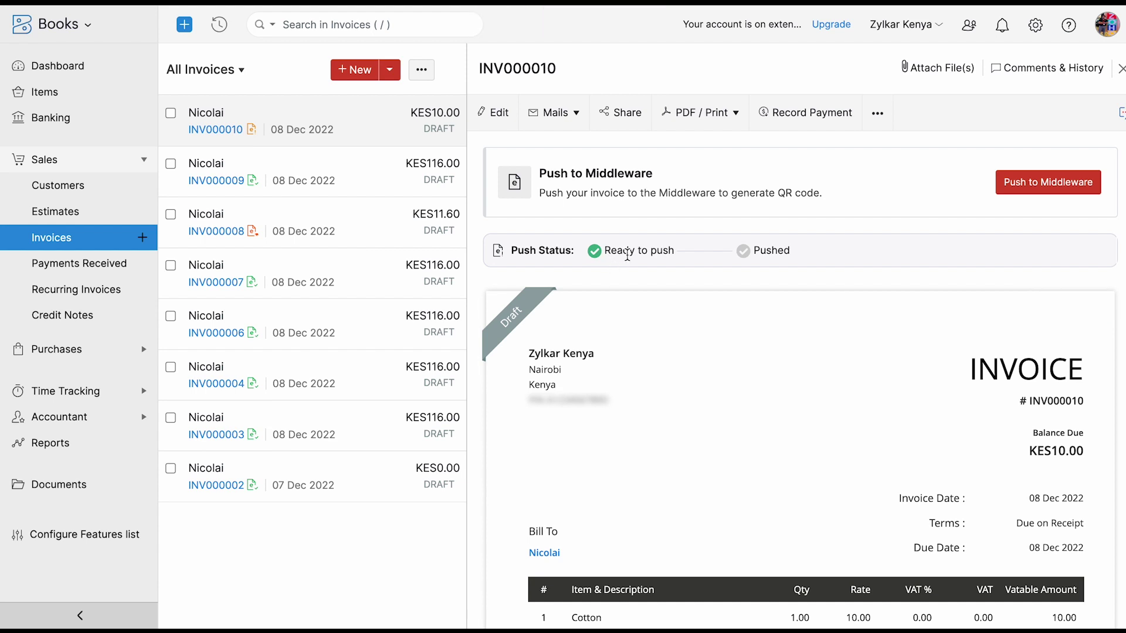
Step: Try to push the draft Cotton invoice to the middleware and expand the reasons listed under its push status
left_click(1042, 186)
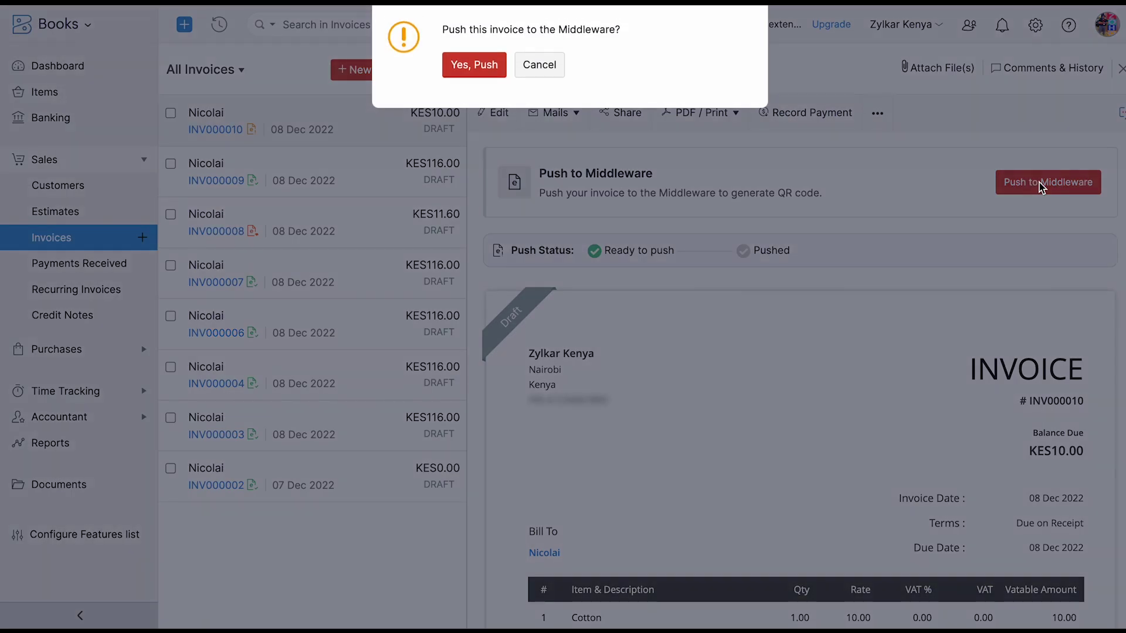
left_click(466, 68)
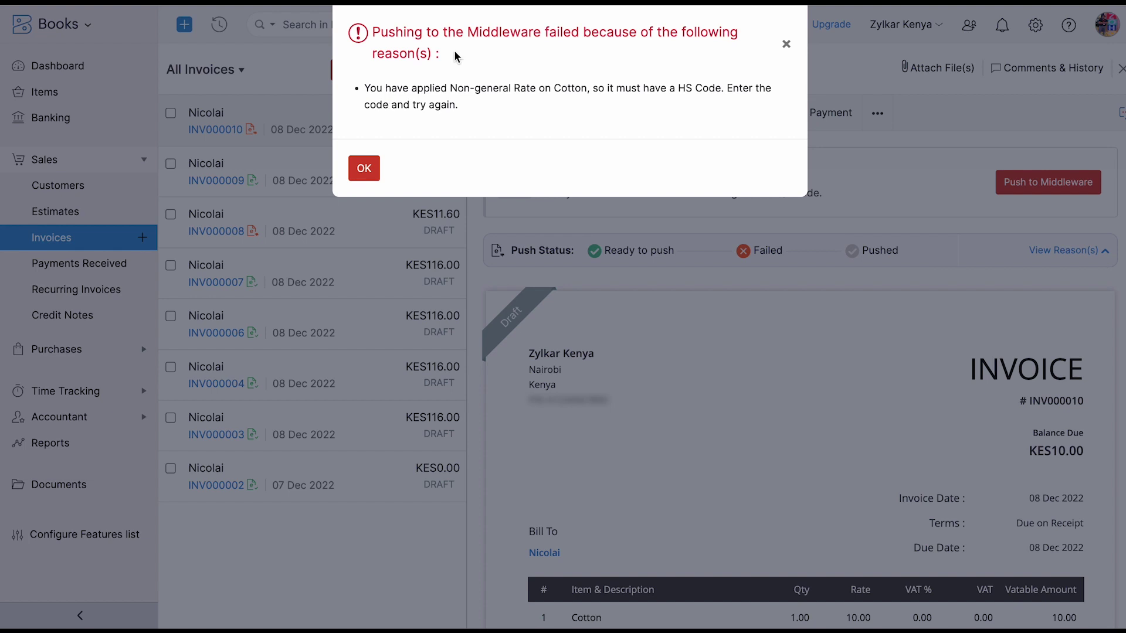
left_click(364, 169)
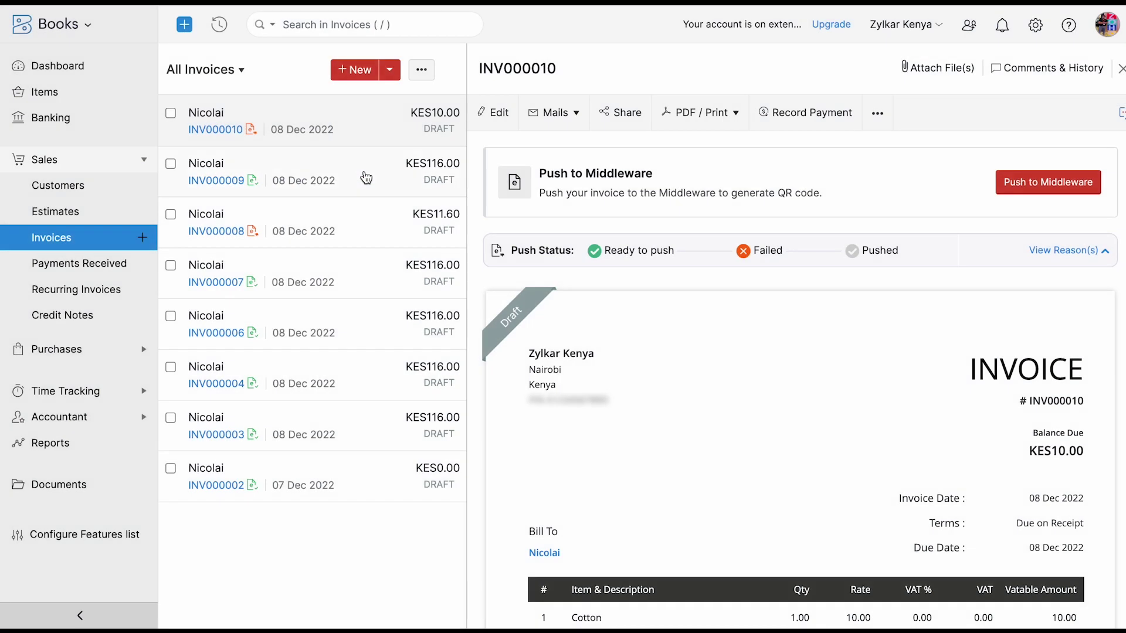
left_click(1054, 251)
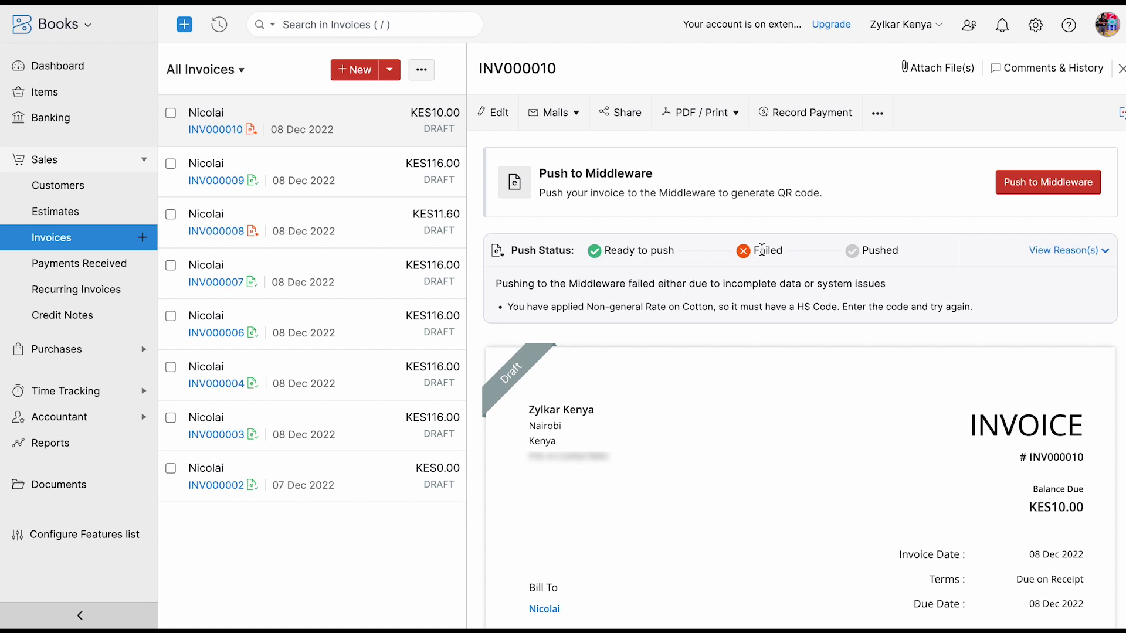
mouse_move(666, 417)
Step: Edit the Cotton invoice, search the HS codes for "cotton", and assign 0012.11.00 to the Cotton line
left_click(498, 113)
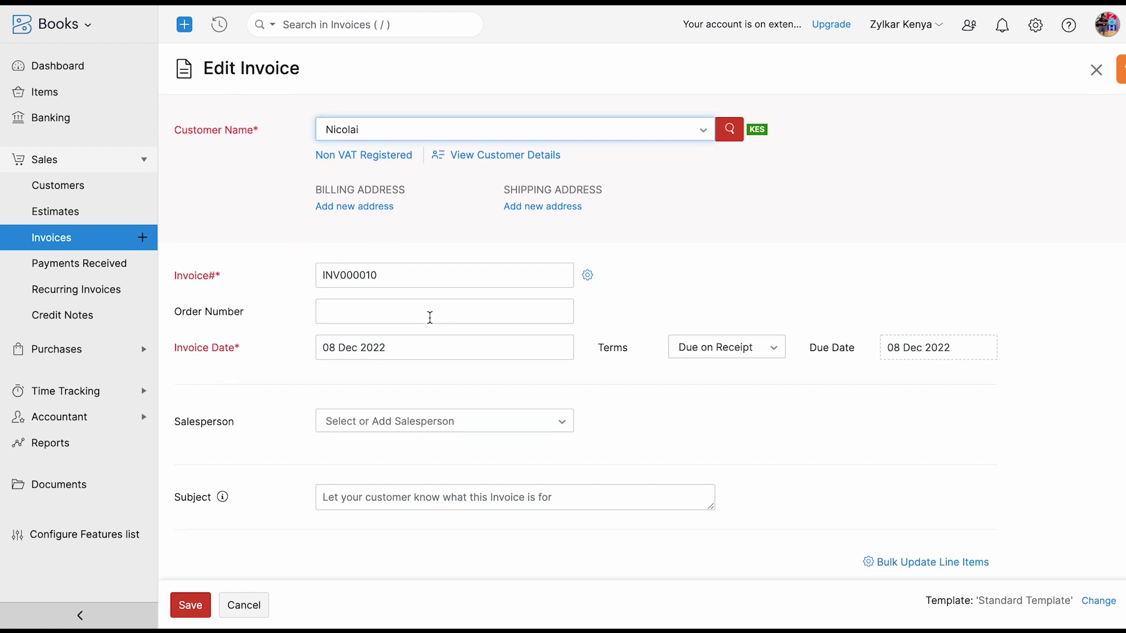
scroll(429, 317, "down", 7)
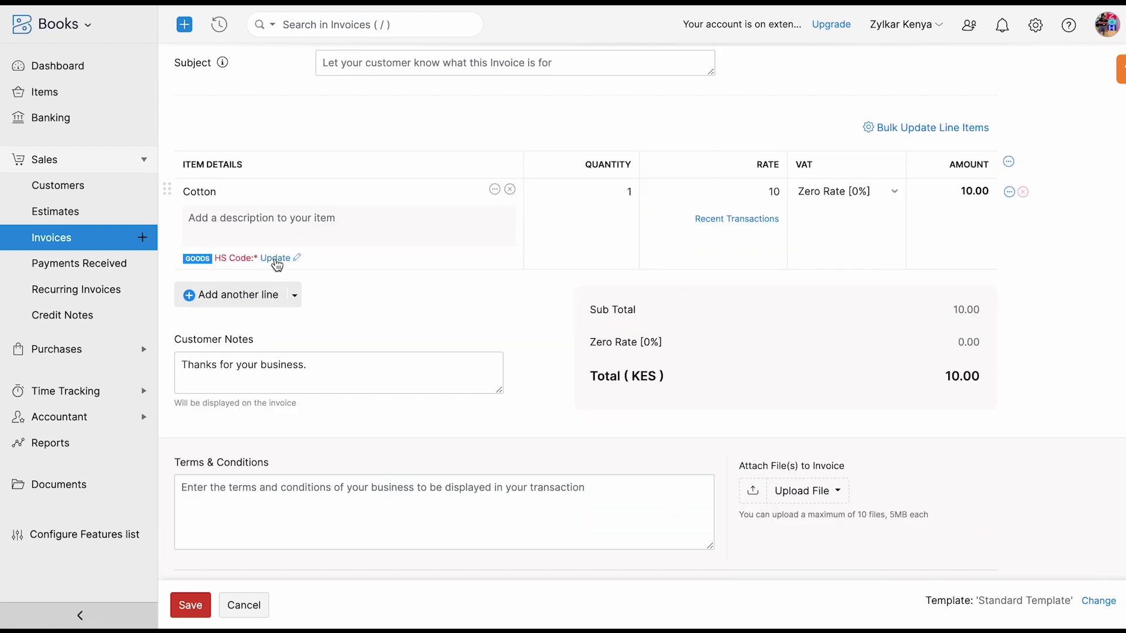
left_click(276, 260)
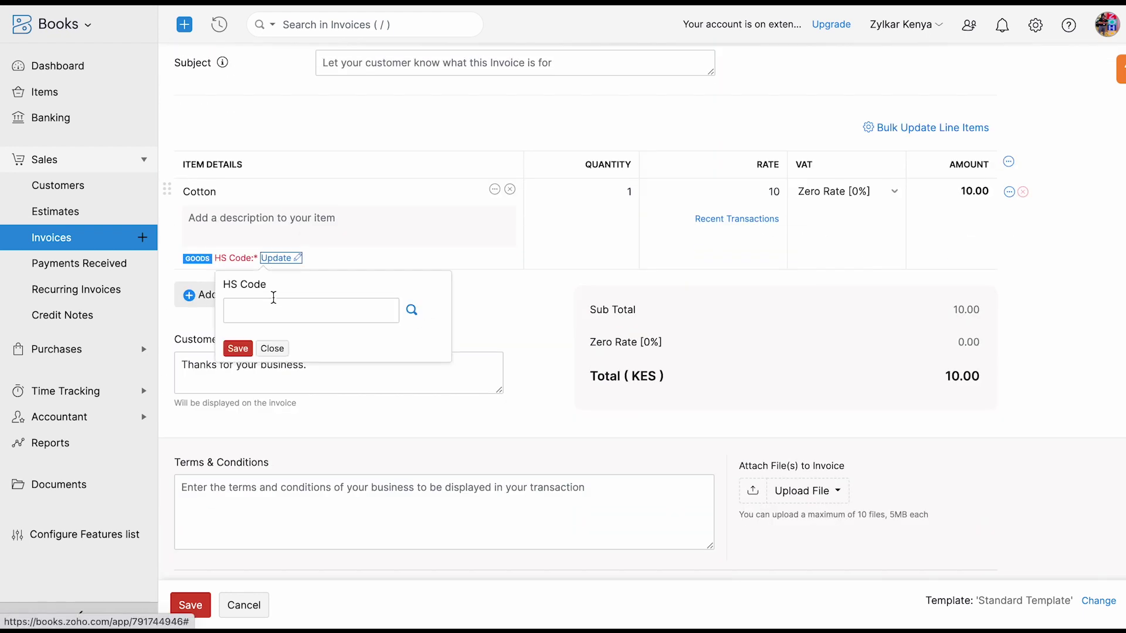
left_click(411, 311)
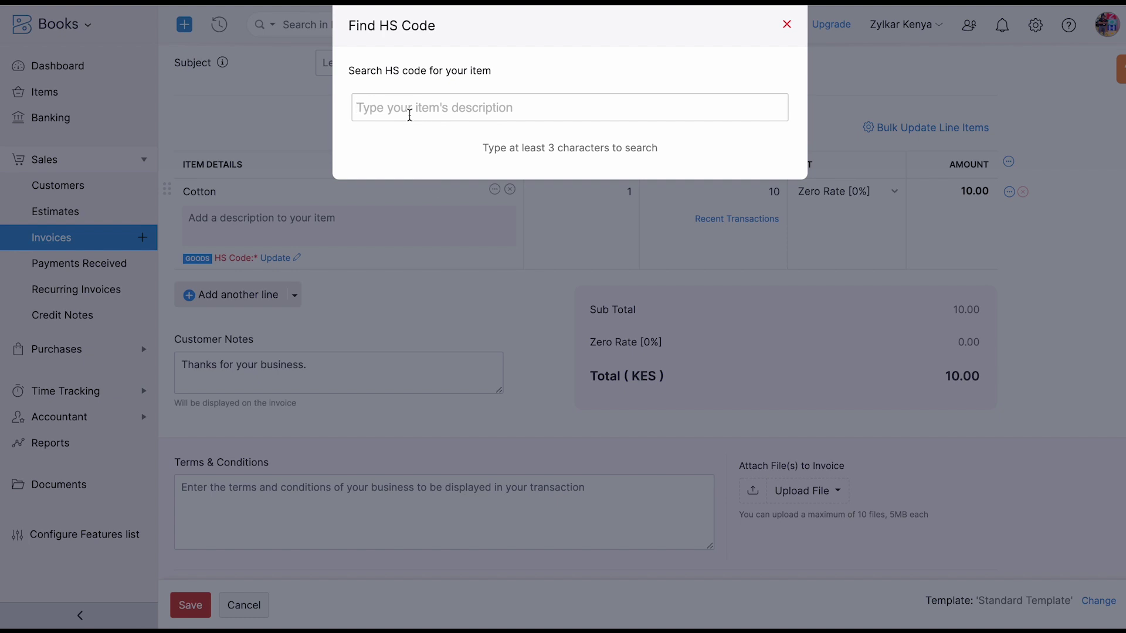
type("cotton")
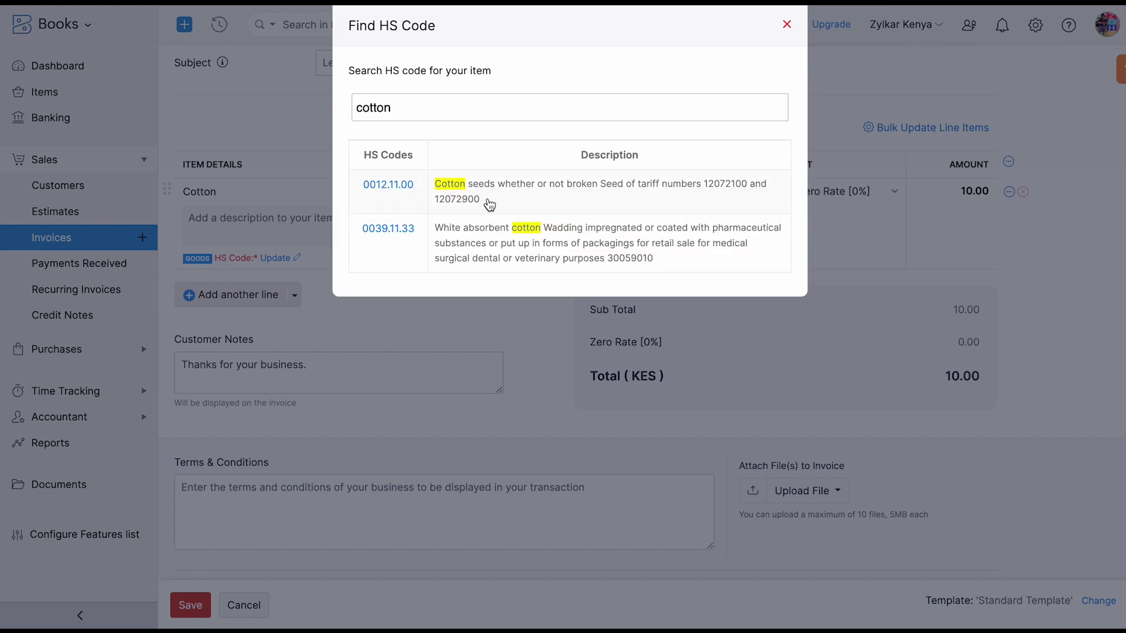
left_click_drag(488, 204, 436, 206)
left_click(437, 206)
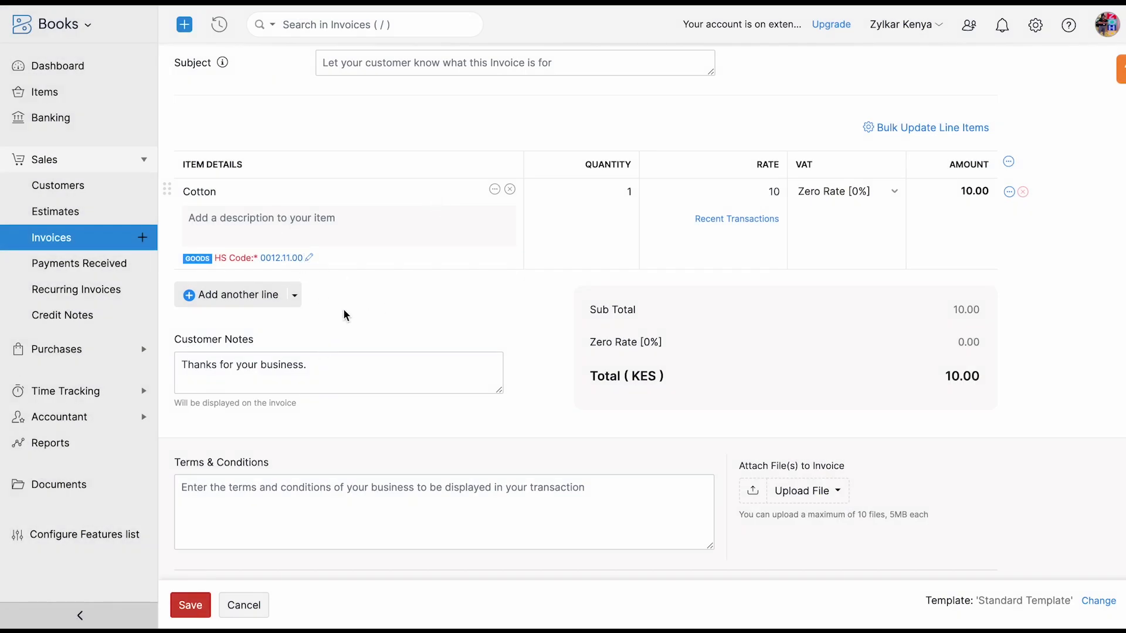
Step: Check the Cotton line's HS code entry, close it without changes, and save the edited invoice
scroll(343, 311, "down", 1)
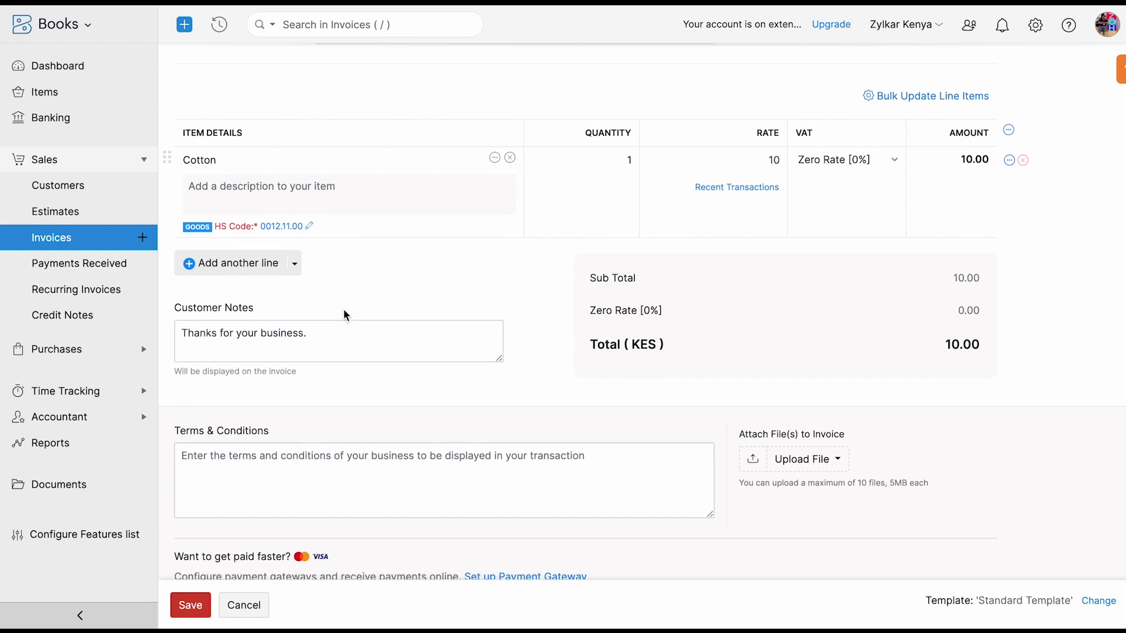
left_click(311, 234)
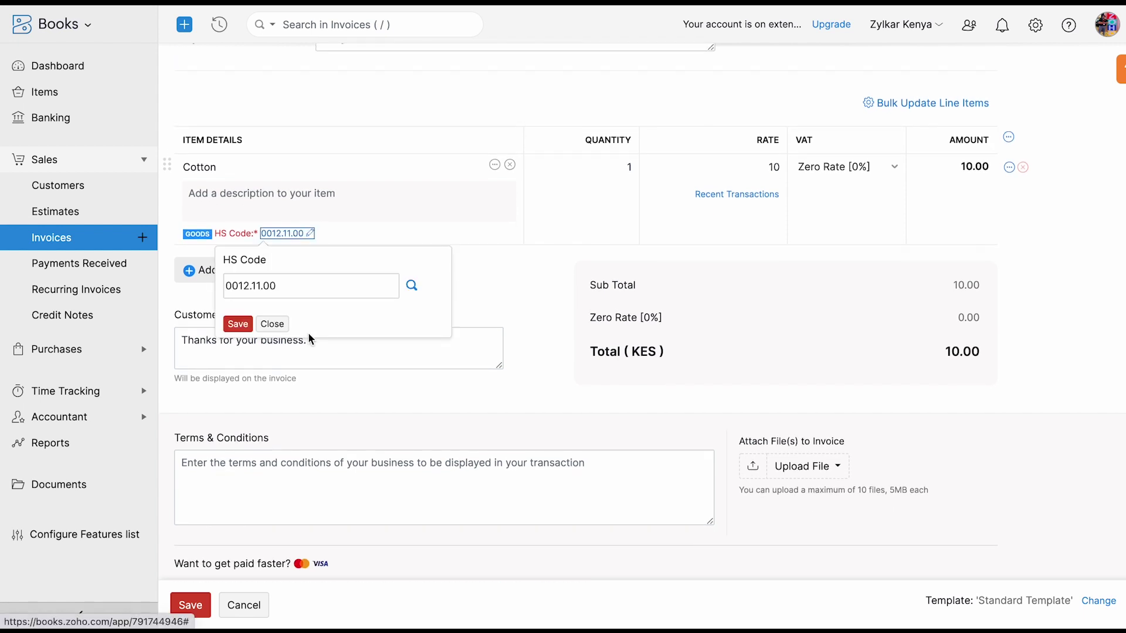
left_click(271, 323)
scroll(334, 367, "down", 3)
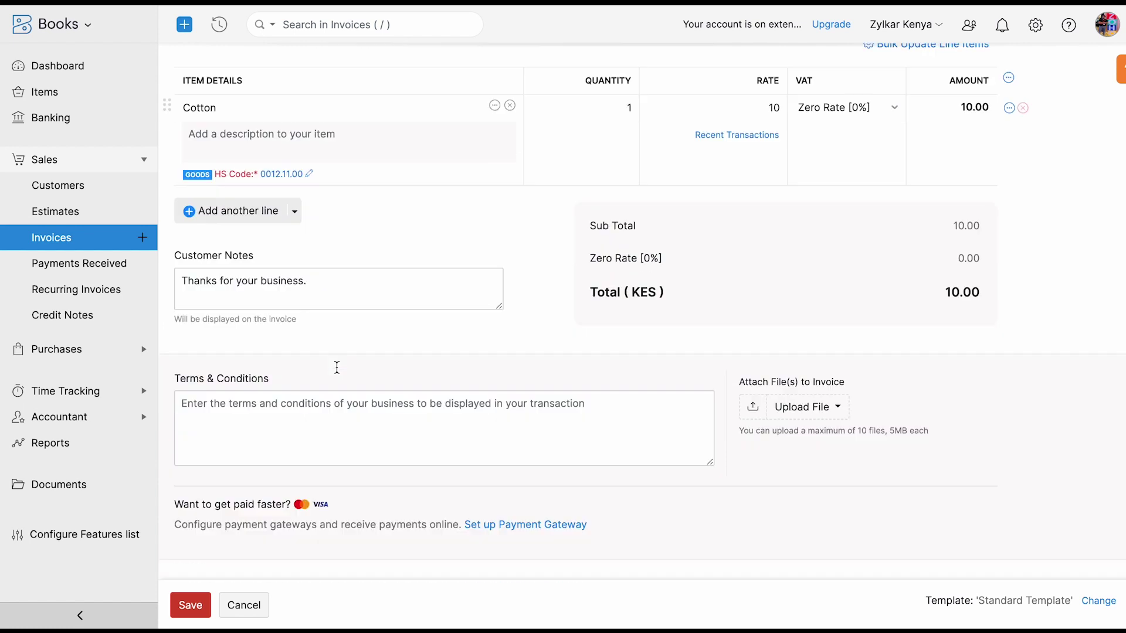
left_click(183, 611)
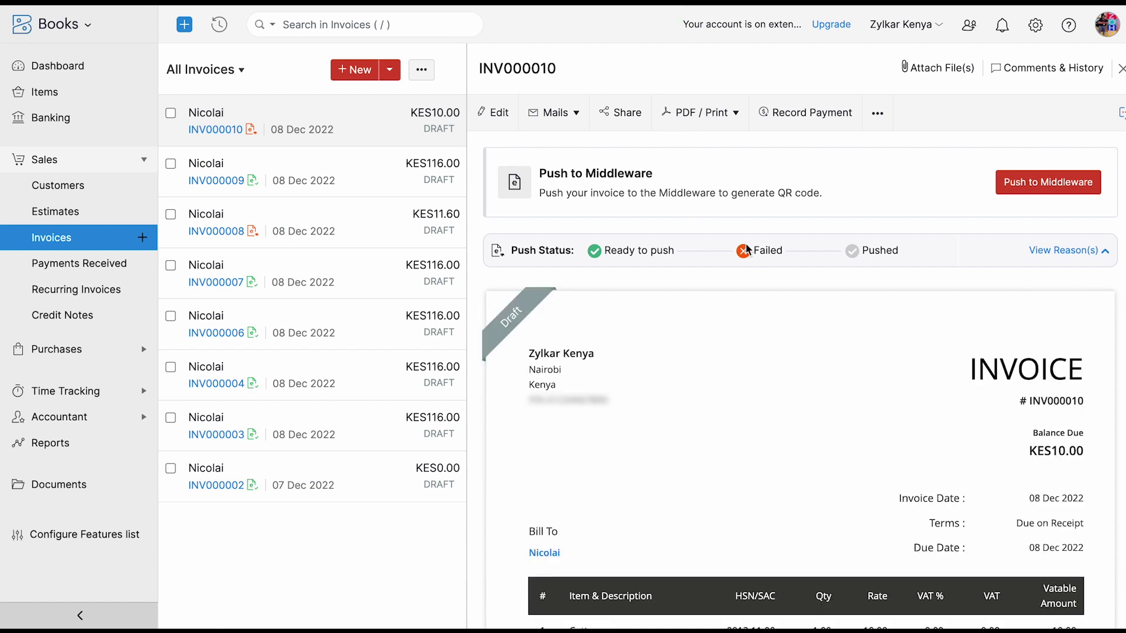
Step: Push the corrected Cotton invoice to the middleware, confirm the push, and review the document
left_click(1038, 188)
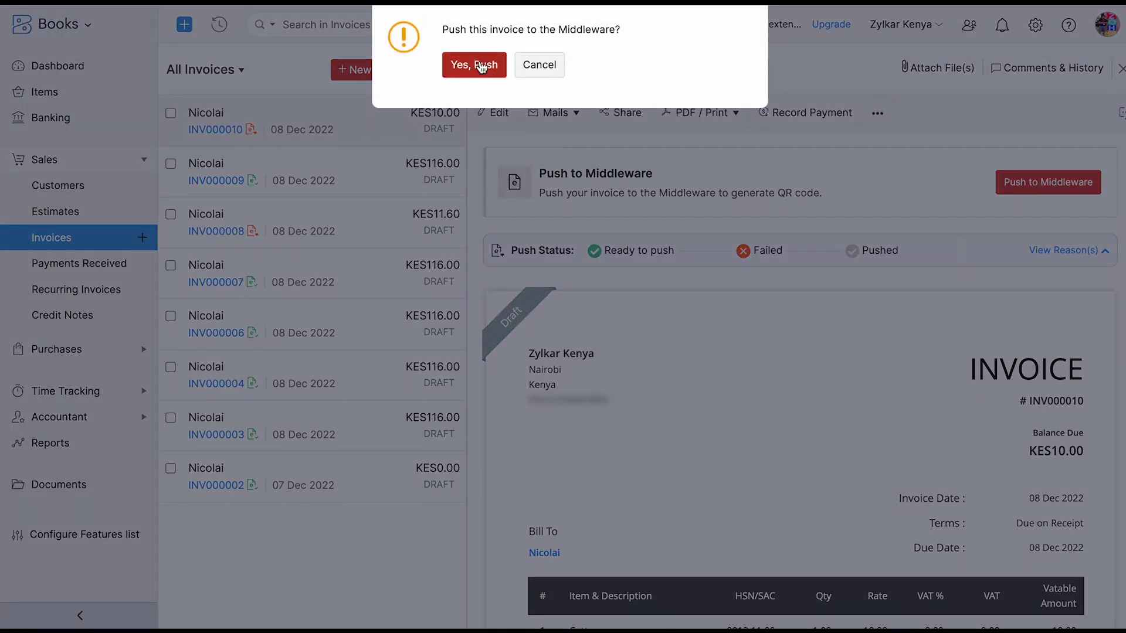
left_click(481, 66)
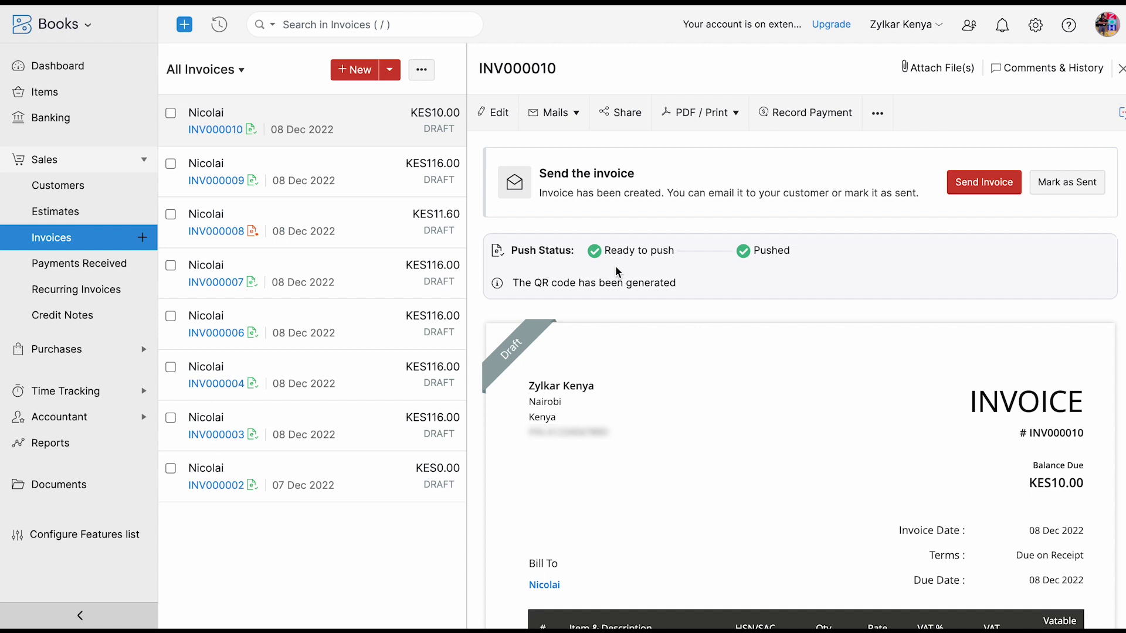
scroll(641, 422, "down", 10)
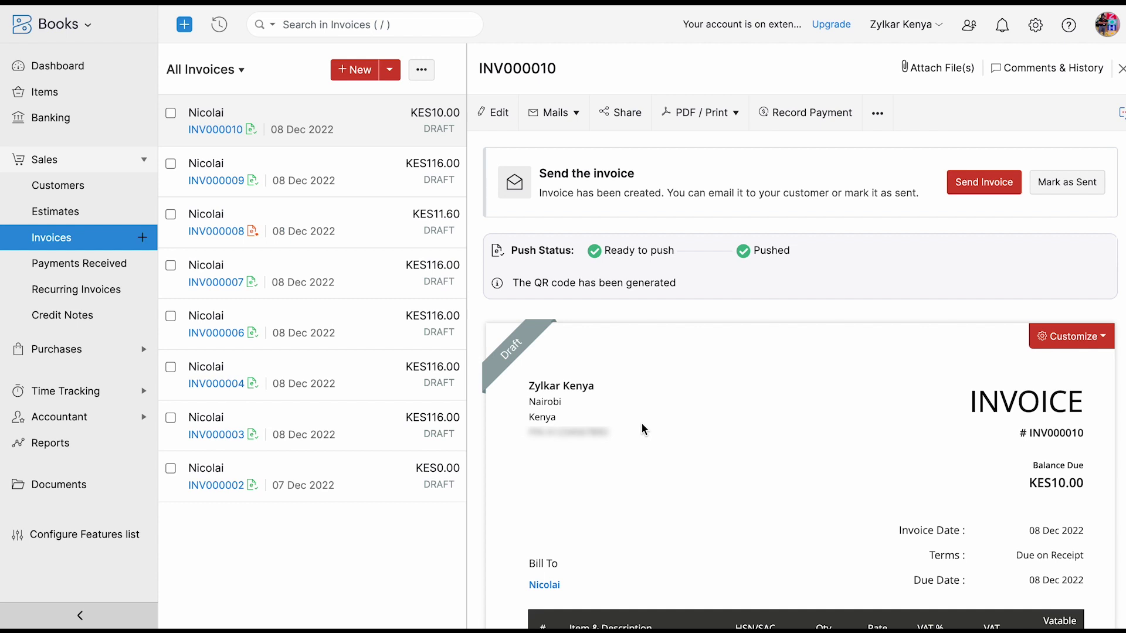
Step: Filter the invoice list to show invoices Pushed for e-Invoicing
left_click(195, 73)
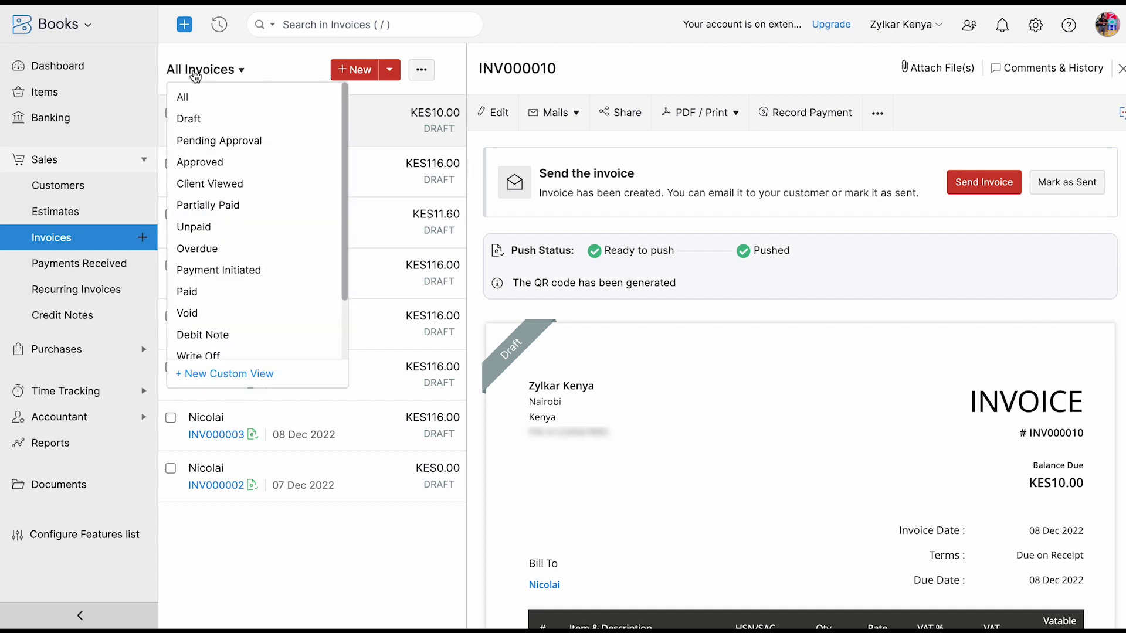
scroll(216, 248, "down", 3)
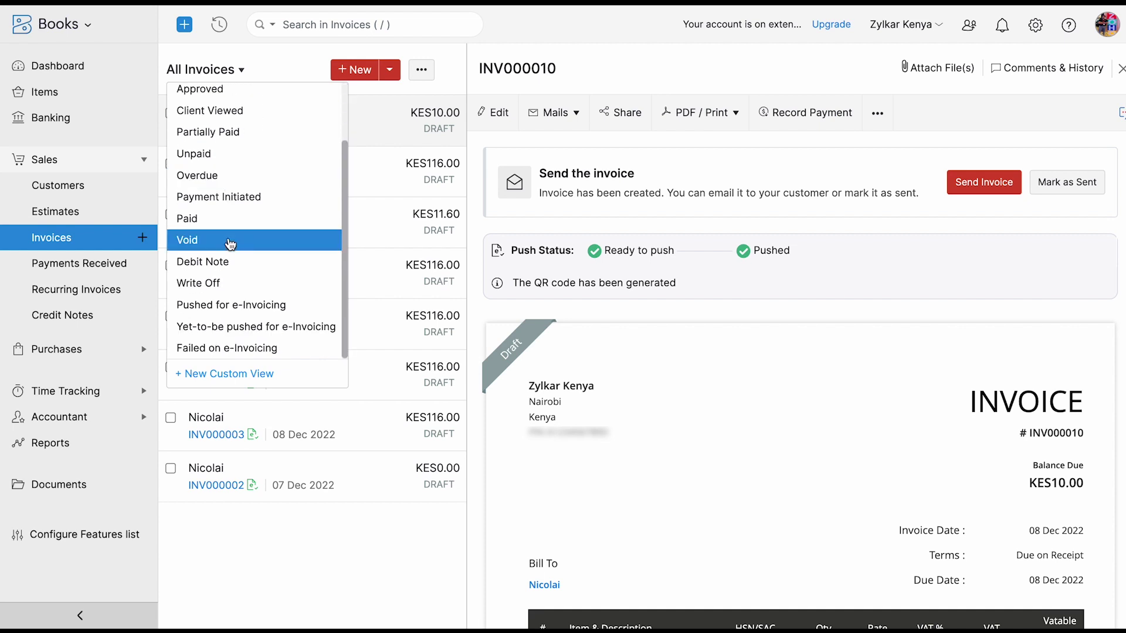
left_click(225, 315)
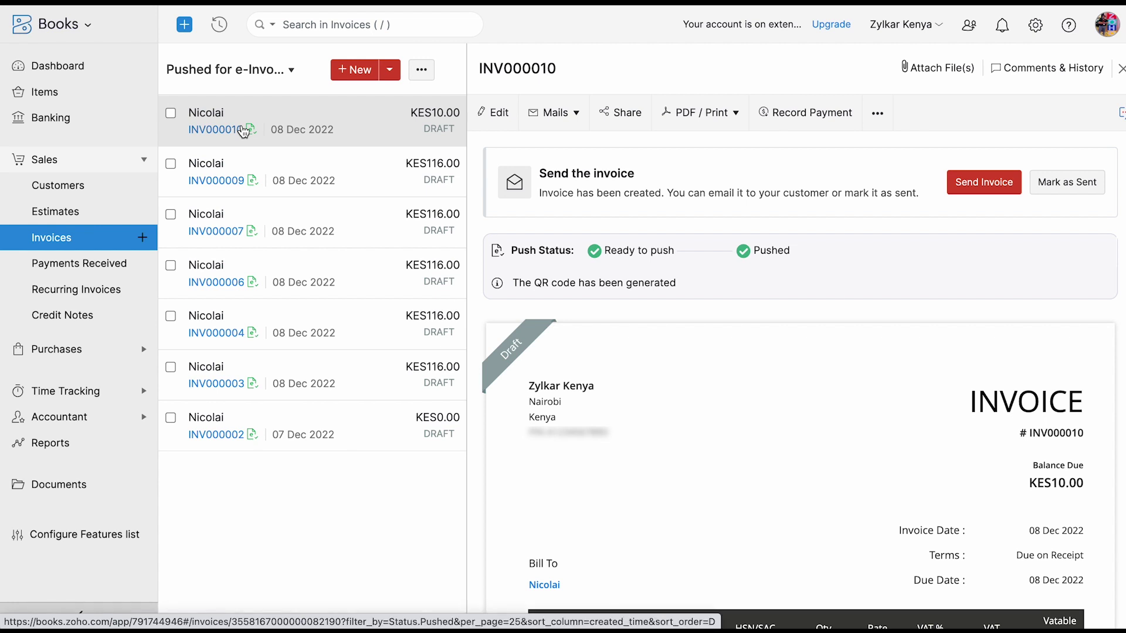
Step: Filter the list to Yet-to-be pushed for e-Invoicing, open the listed invoice, and view its push status reasons
left_click(253, 69)
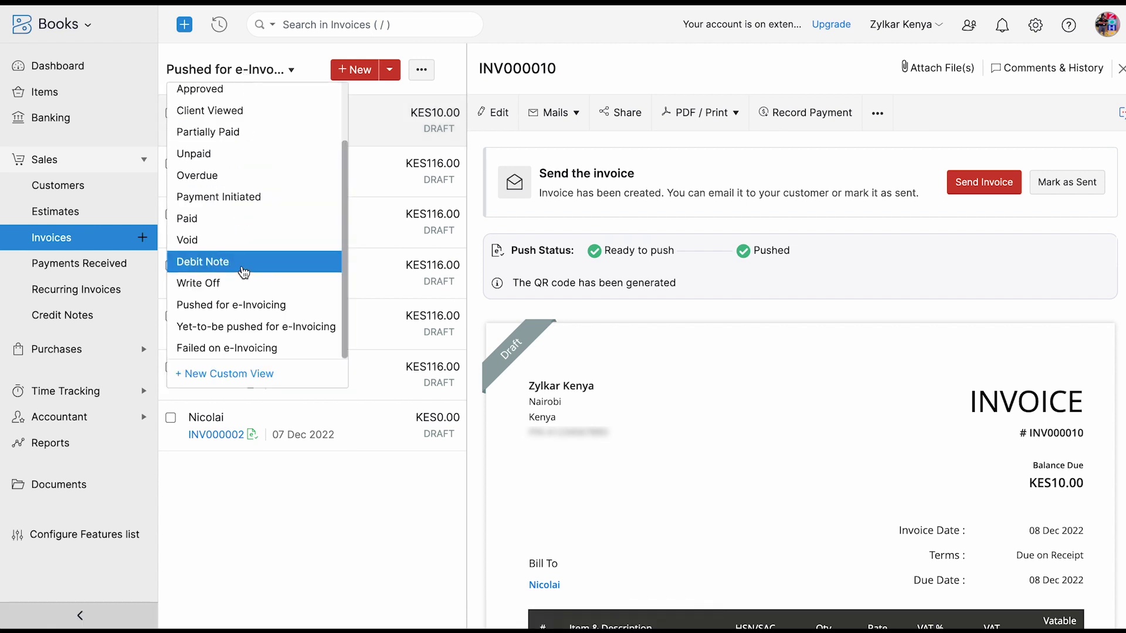
left_click(229, 330)
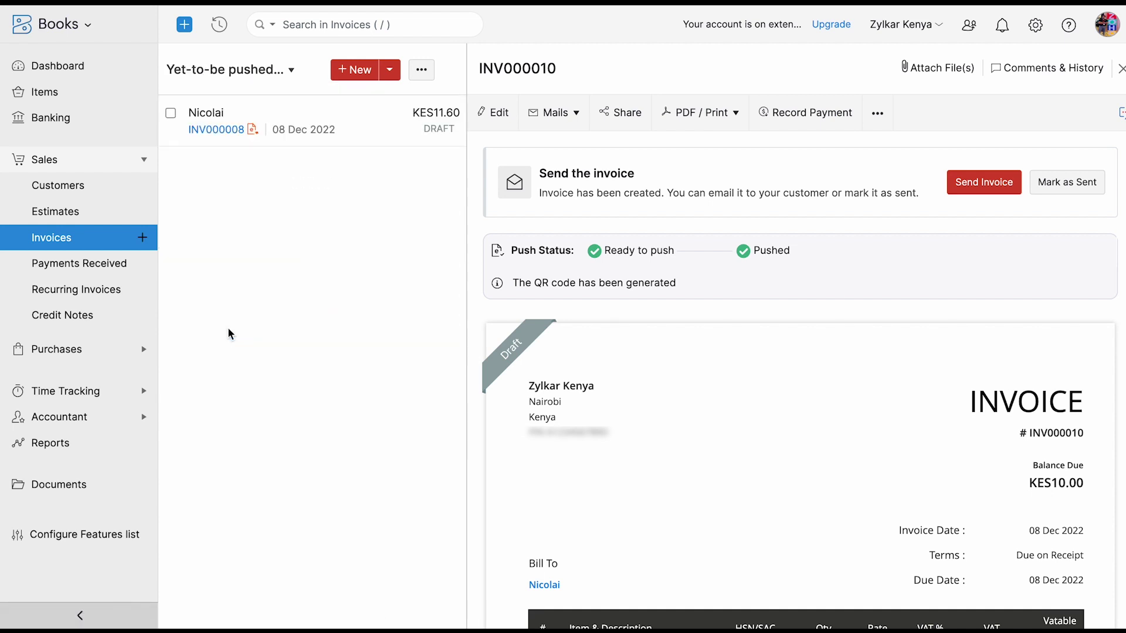
left_click(277, 129)
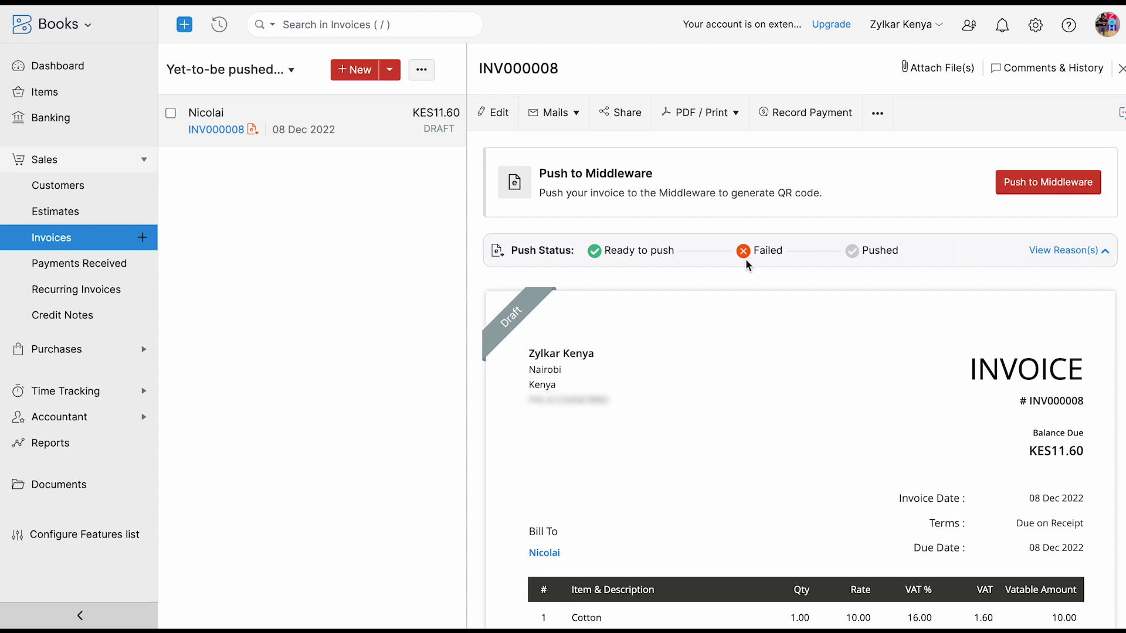
left_click(1043, 253)
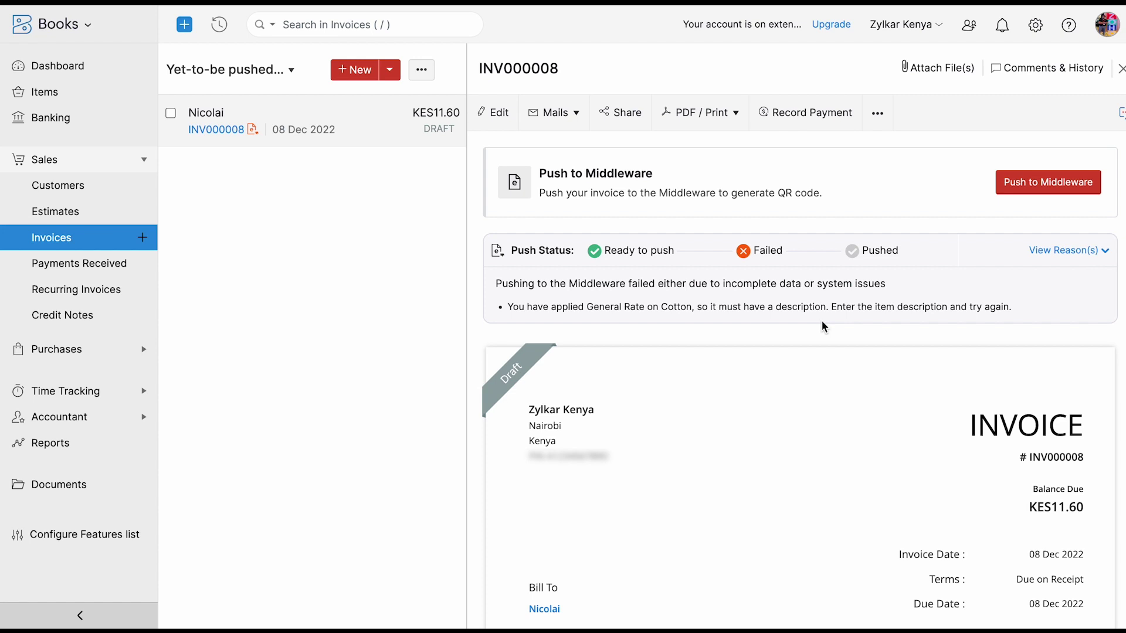
Step: Filter the invoice list to show invoices Failed on e-Invoicing
left_click(269, 71)
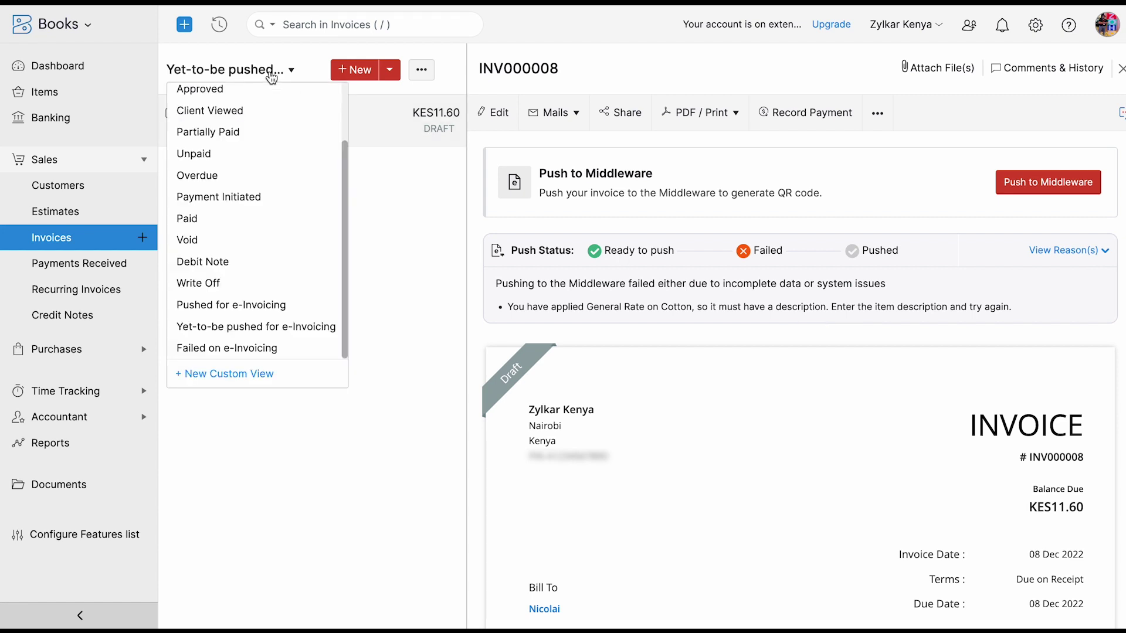
left_click(228, 351)
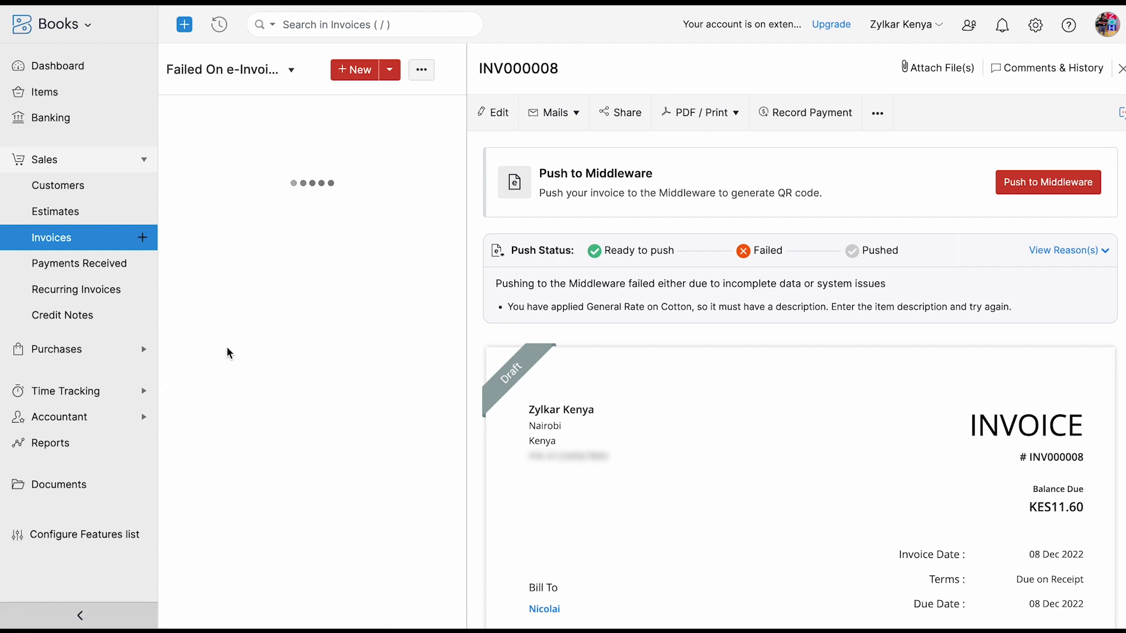